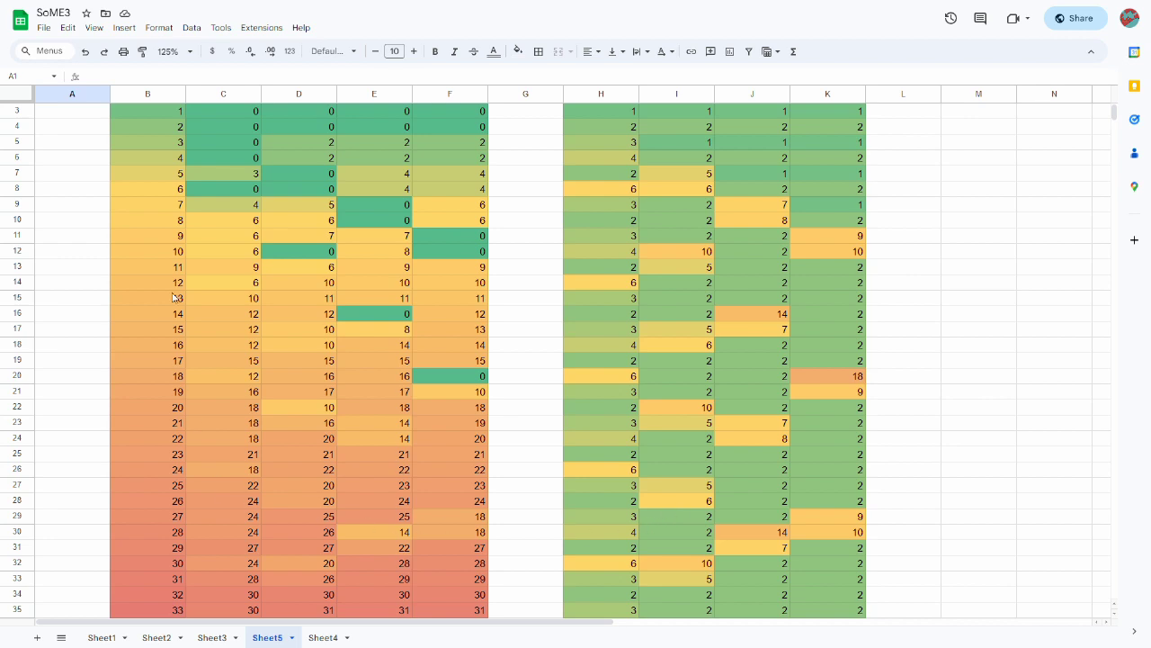
click(232, 113)
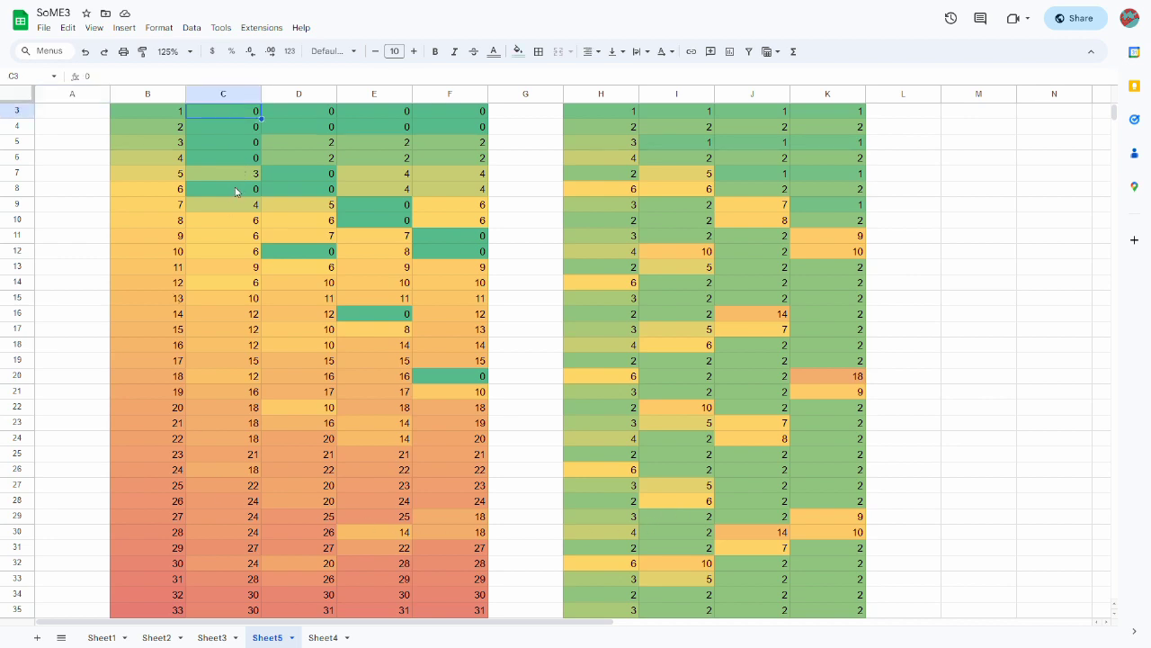
click(236, 190)
click(300, 254)
click(356, 315)
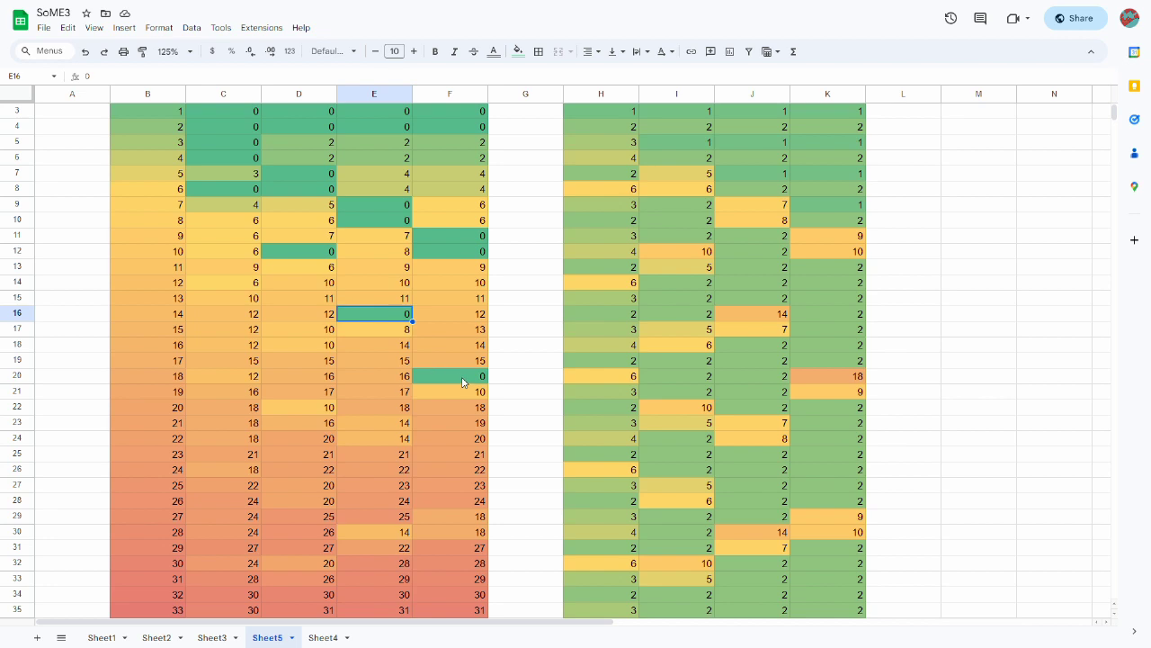
click(464, 380)
click(223, 160)
click(311, 195)
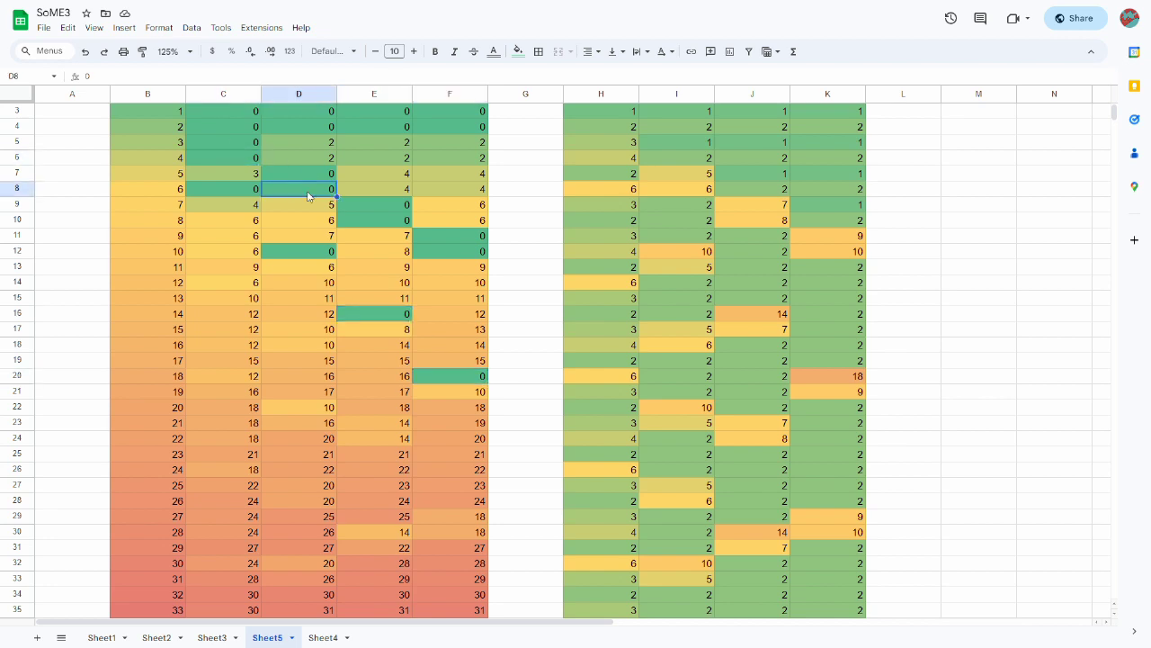
click(360, 222)
click(439, 250)
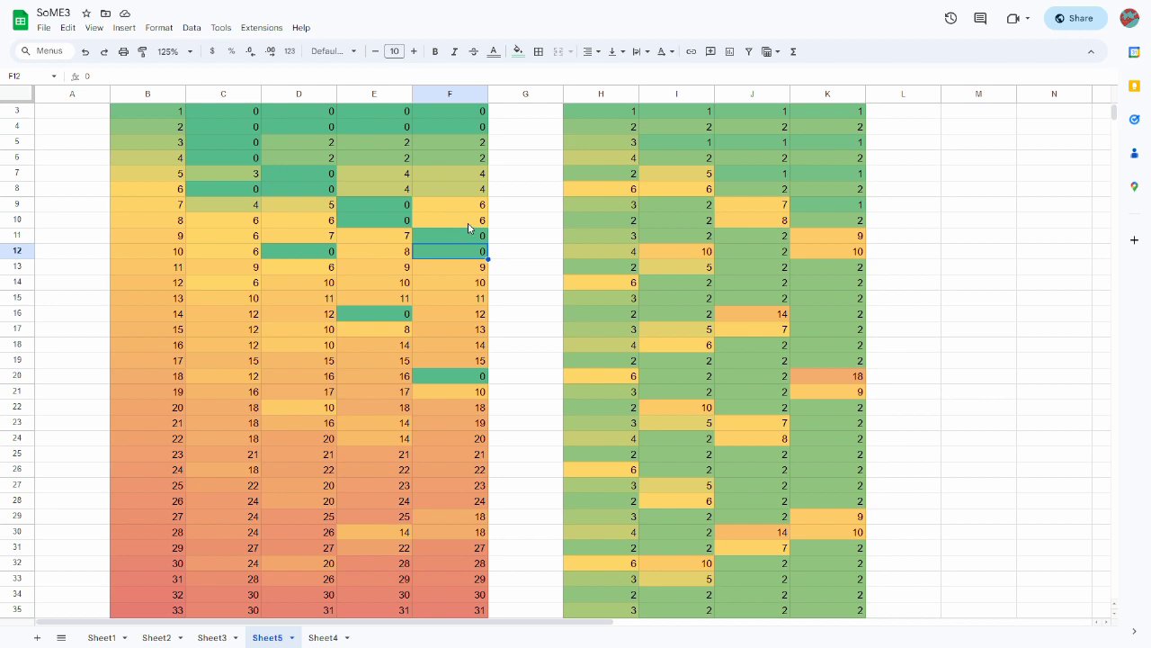
drag(467, 223, 458, 108)
drag(376, 158, 372, 126)
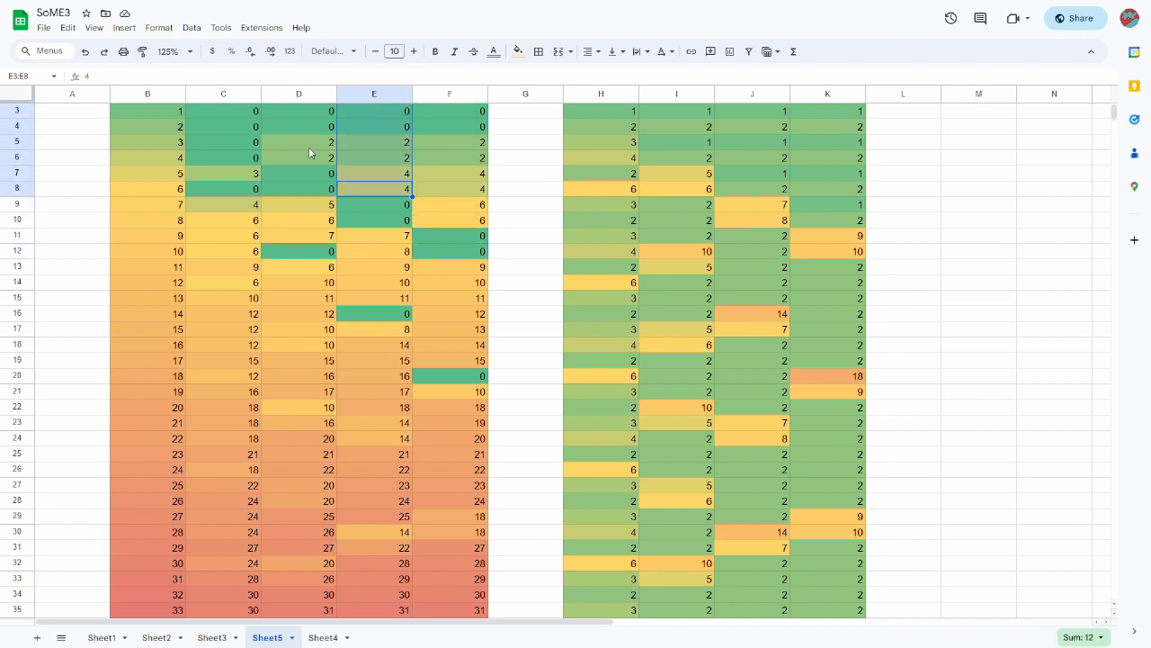
drag(310, 158, 311, 126)
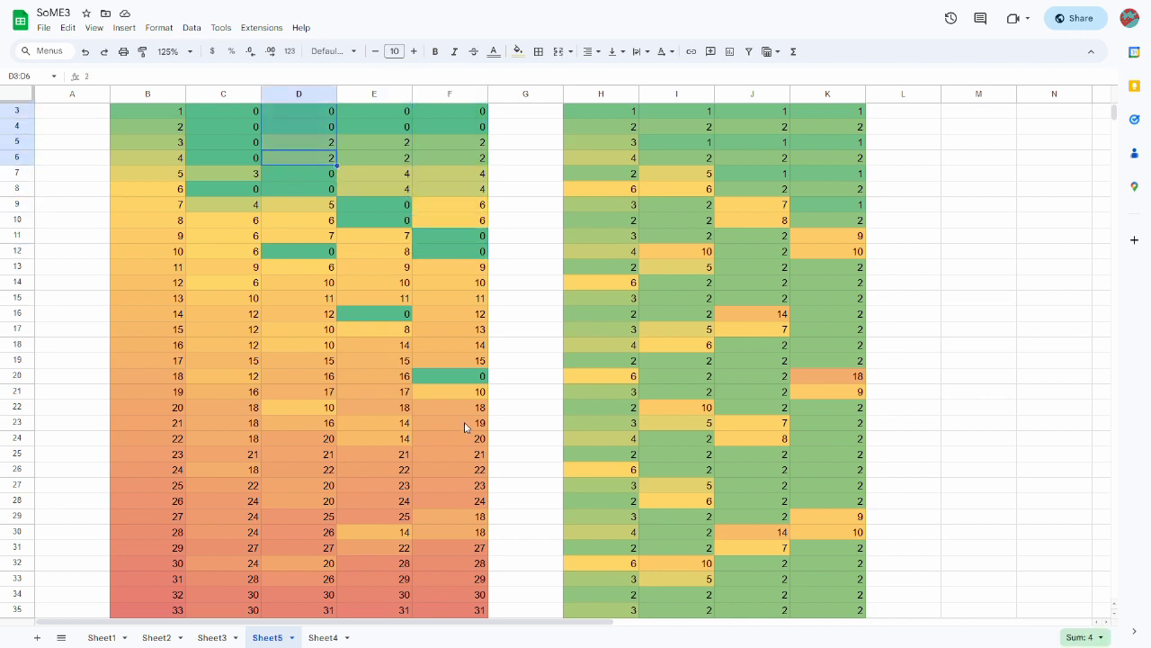
drag(468, 411, 469, 500)
drag(391, 454, 396, 502)
drag(470, 580, 475, 607)
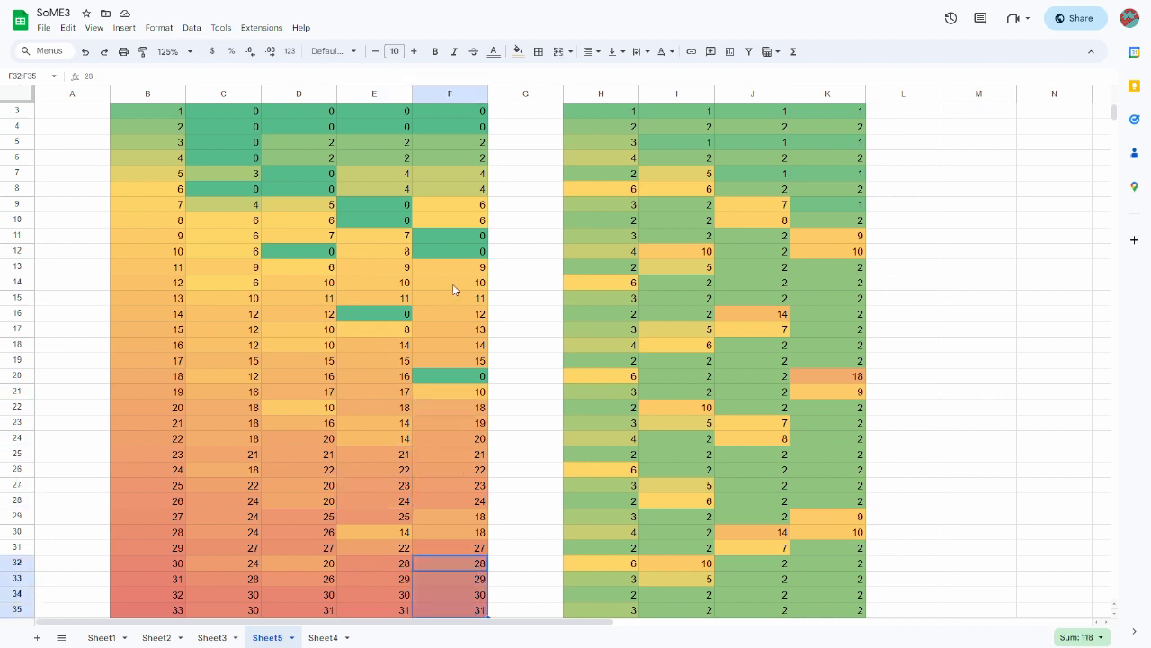
drag(455, 286, 454, 333)
drag(380, 360, 380, 393)
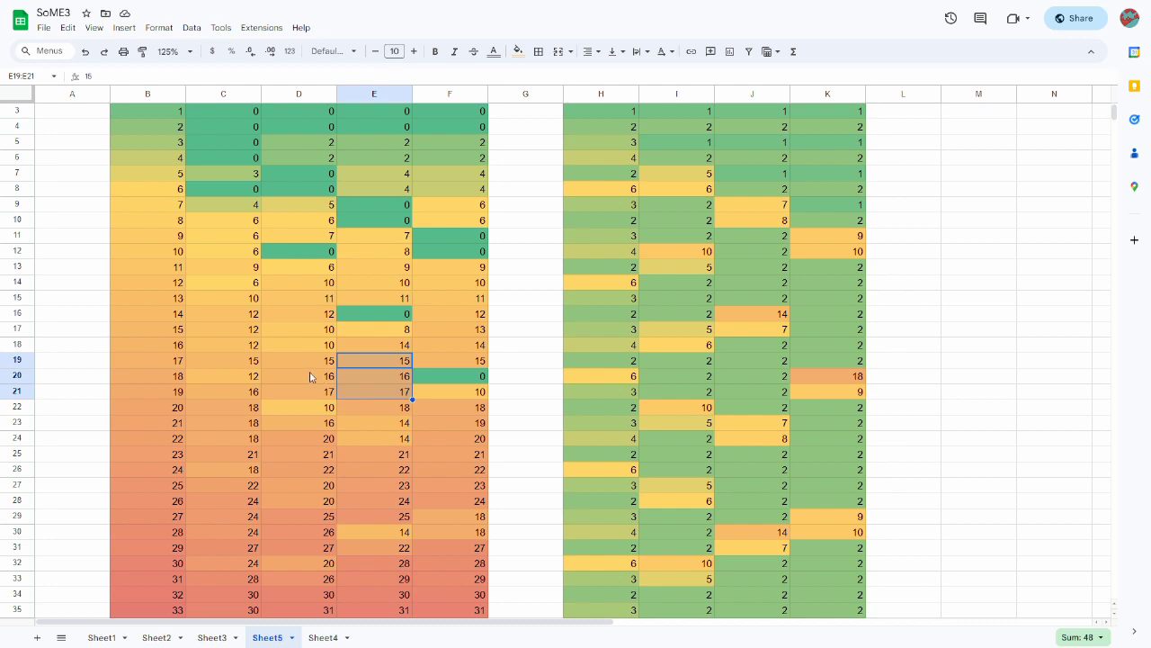
click(314, 378)
drag(311, 390, 308, 392)
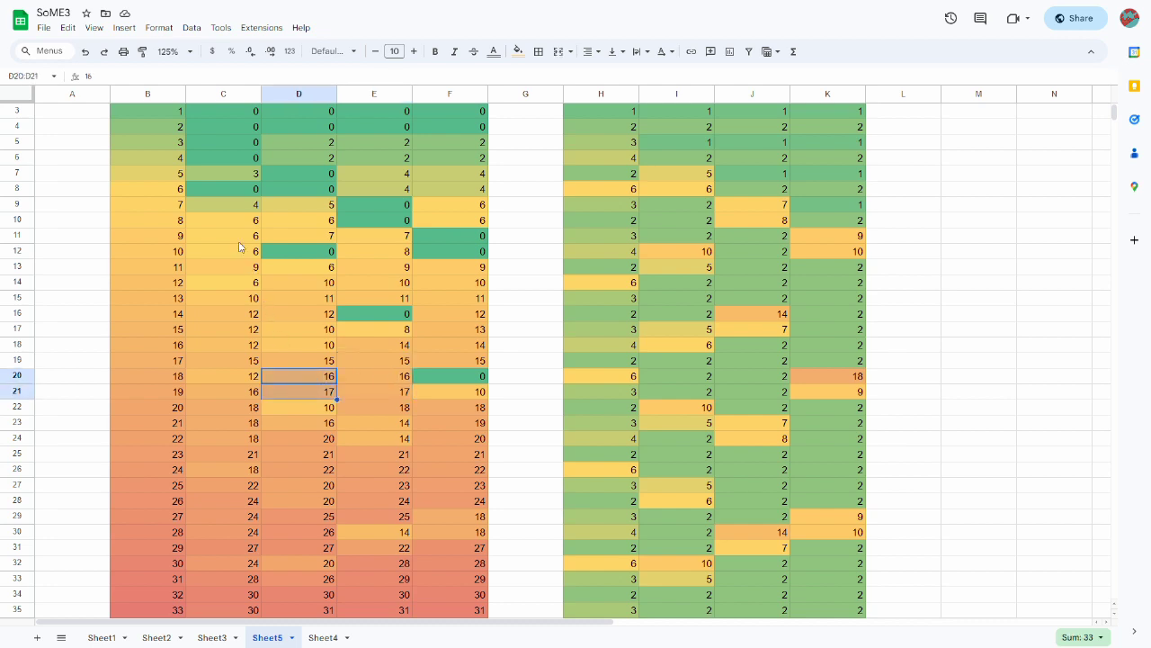
click(236, 110)
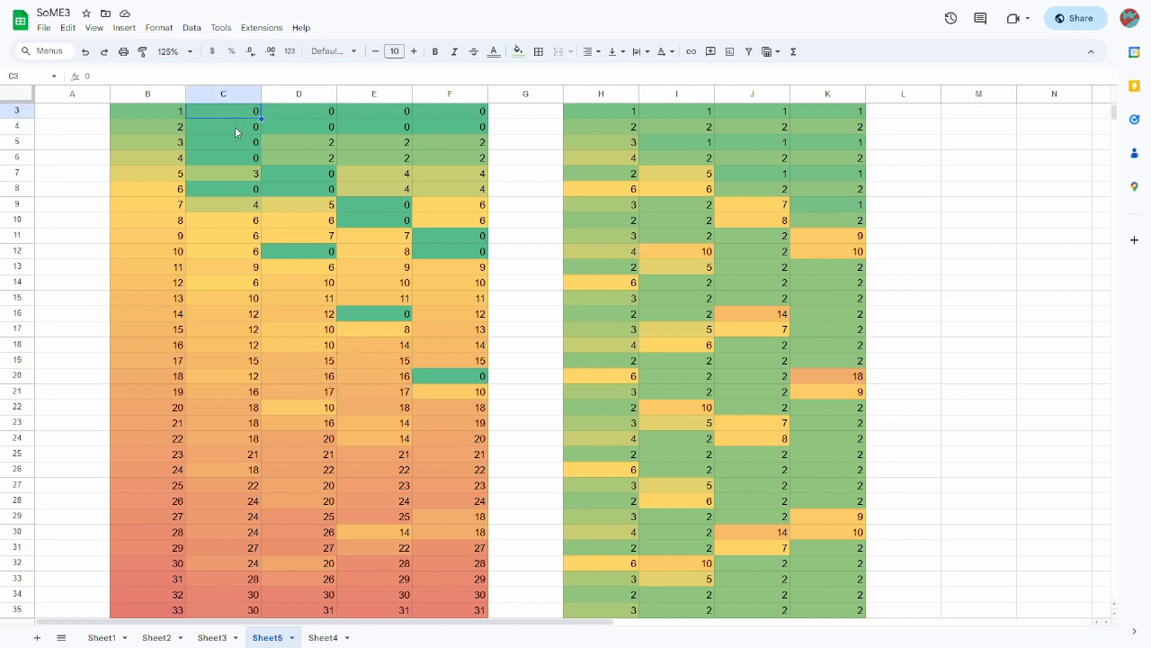
click(234, 126)
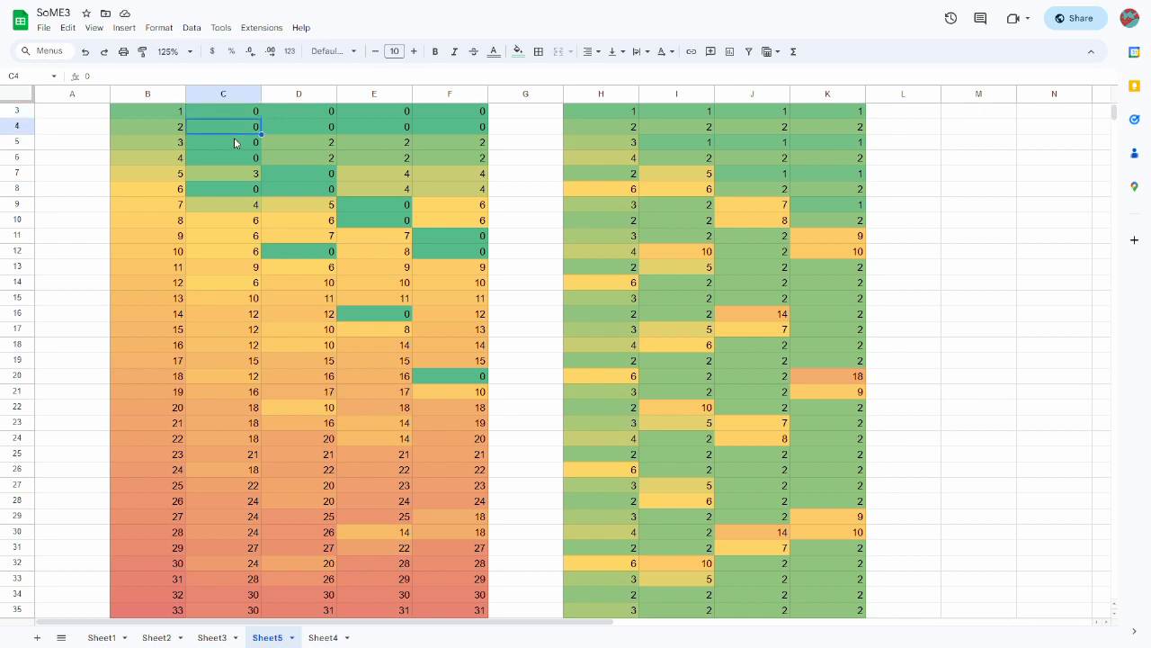
click(234, 139)
click(229, 191)
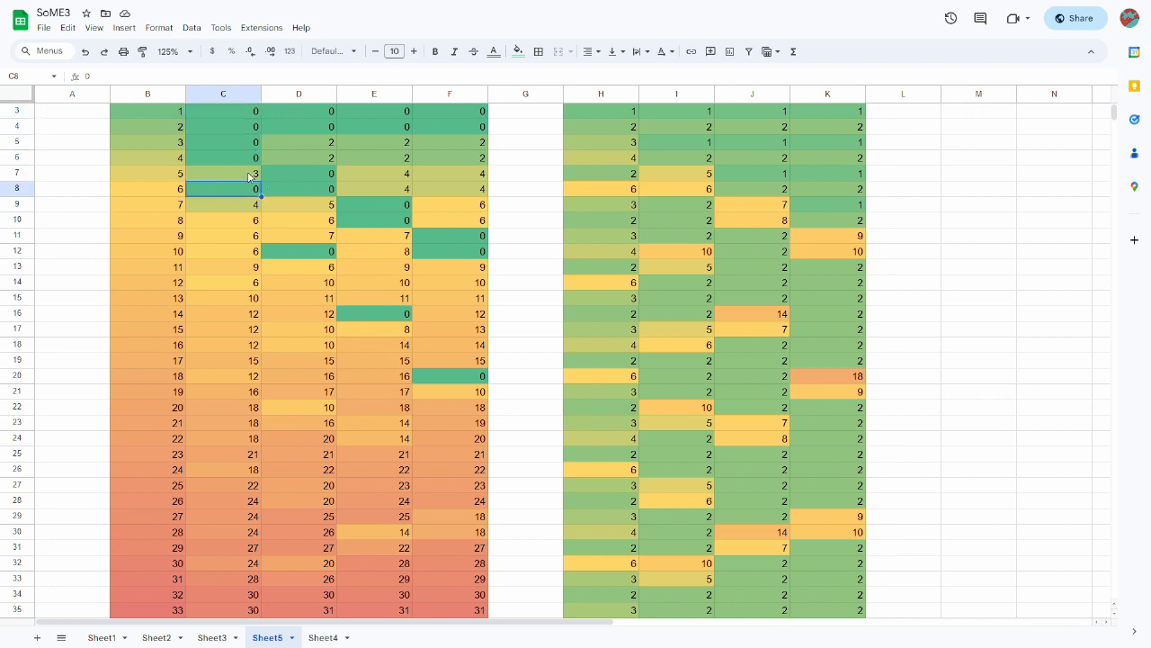
click(246, 163)
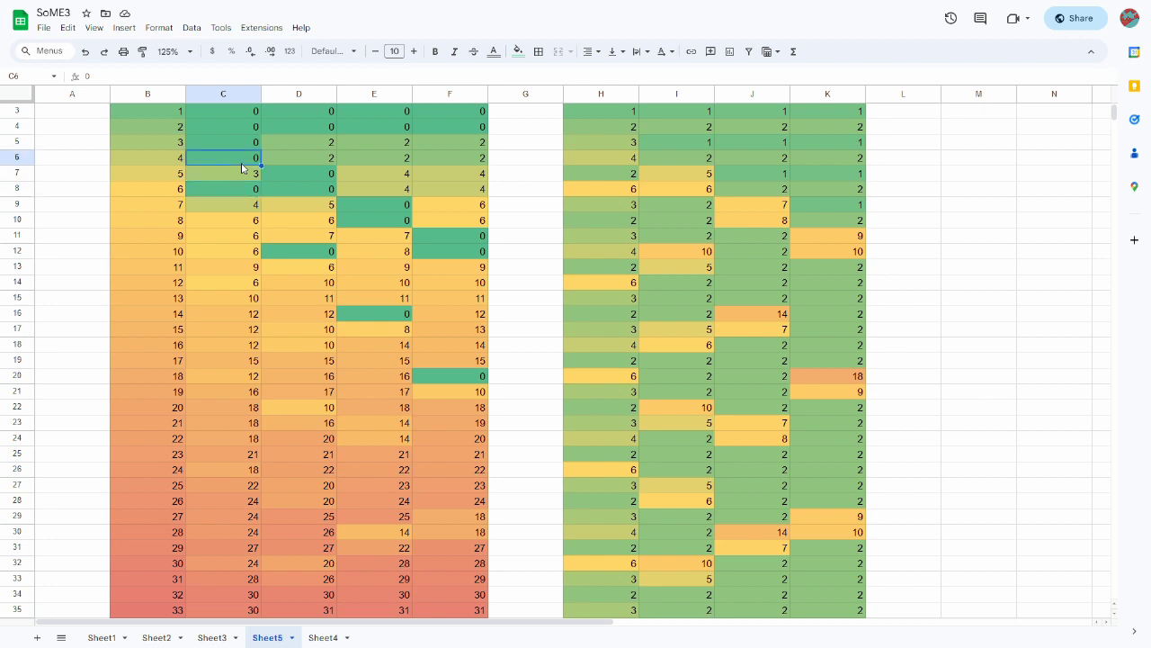
click(304, 192)
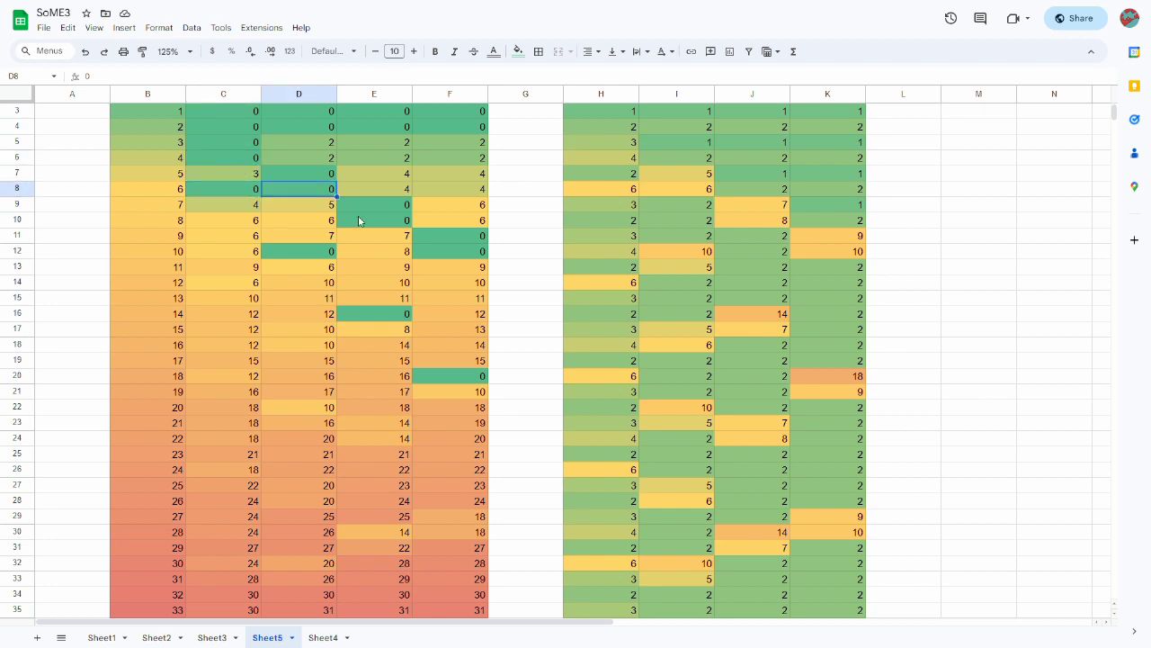
click(359, 220)
click(468, 256)
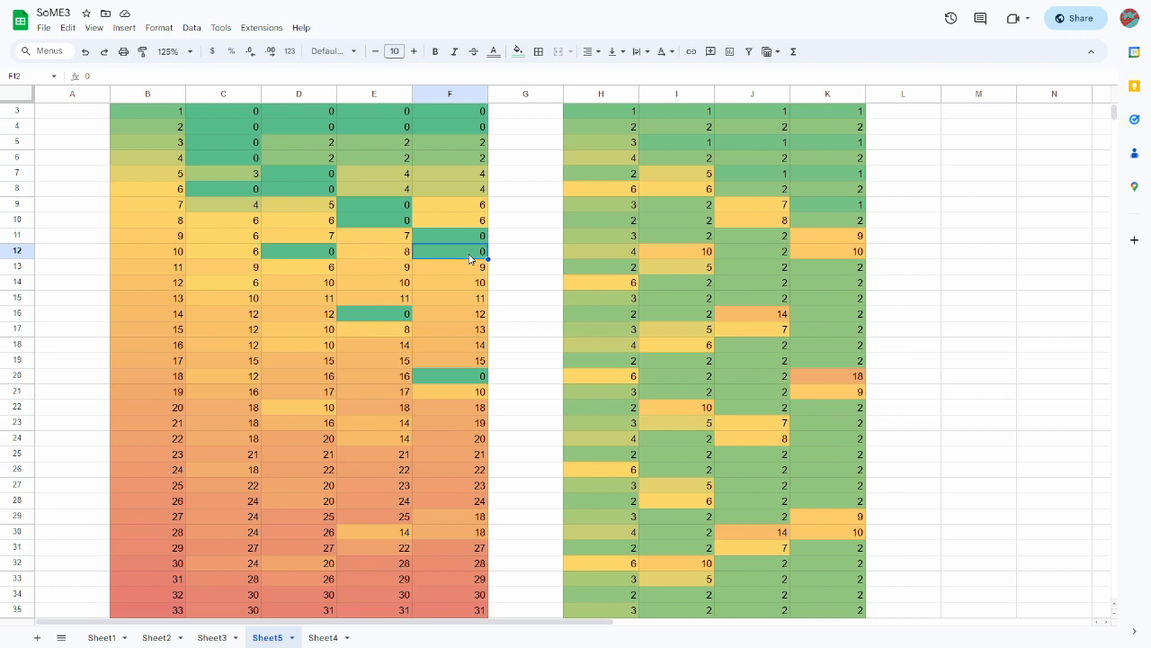
click(311, 191)
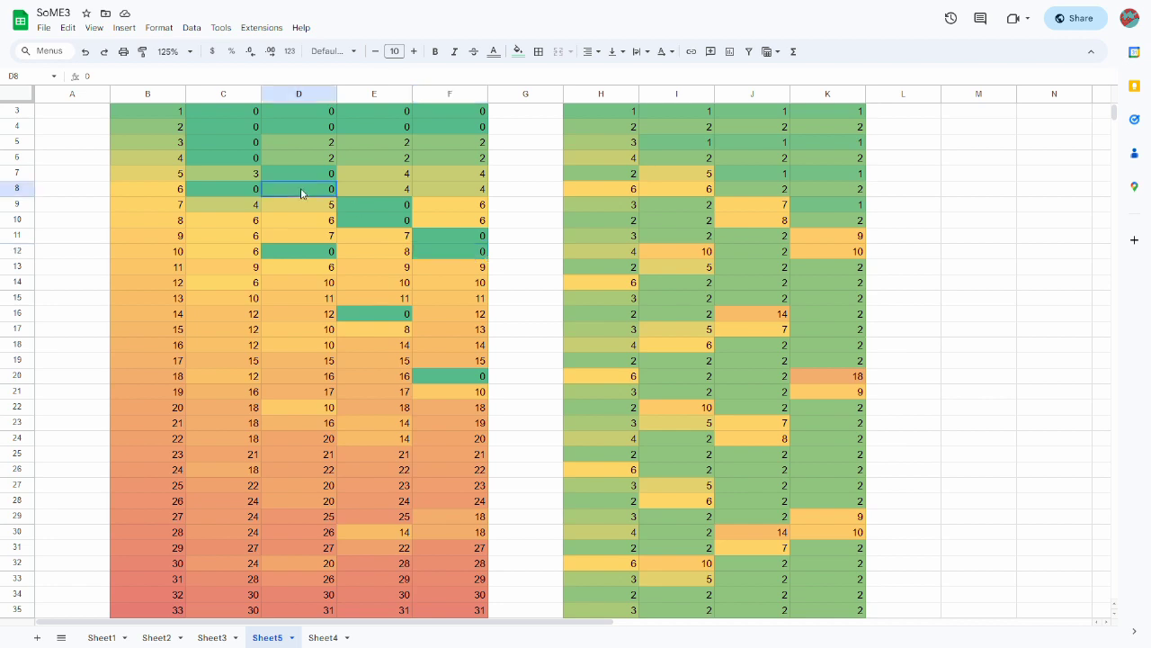
click(670, 191)
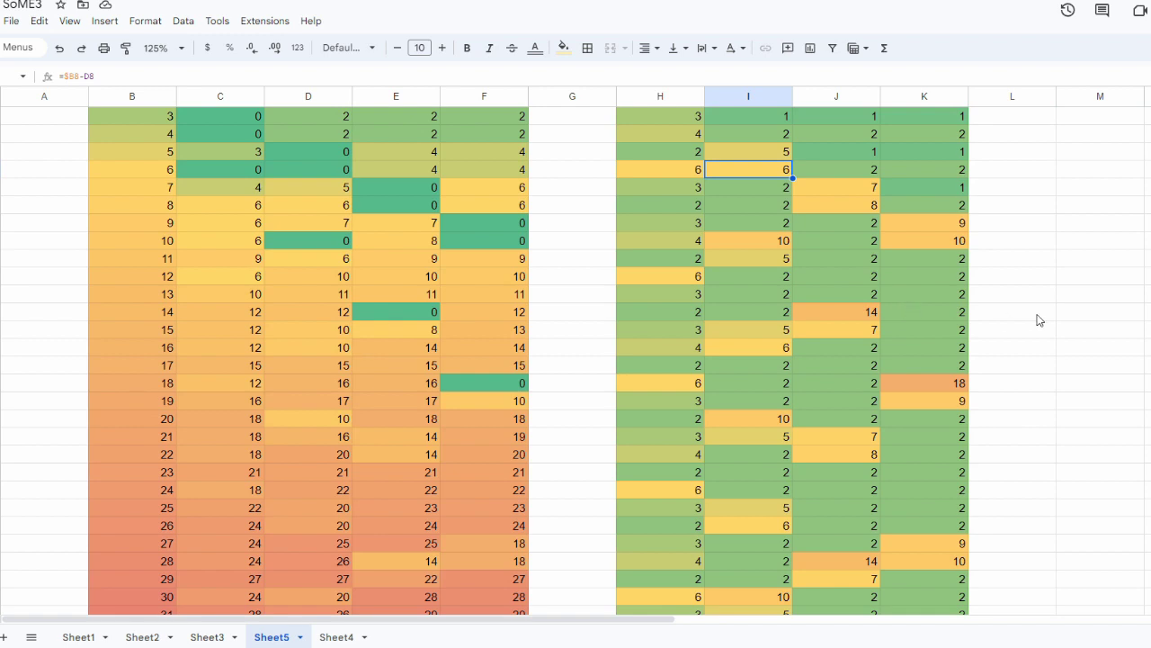
click(862, 316)
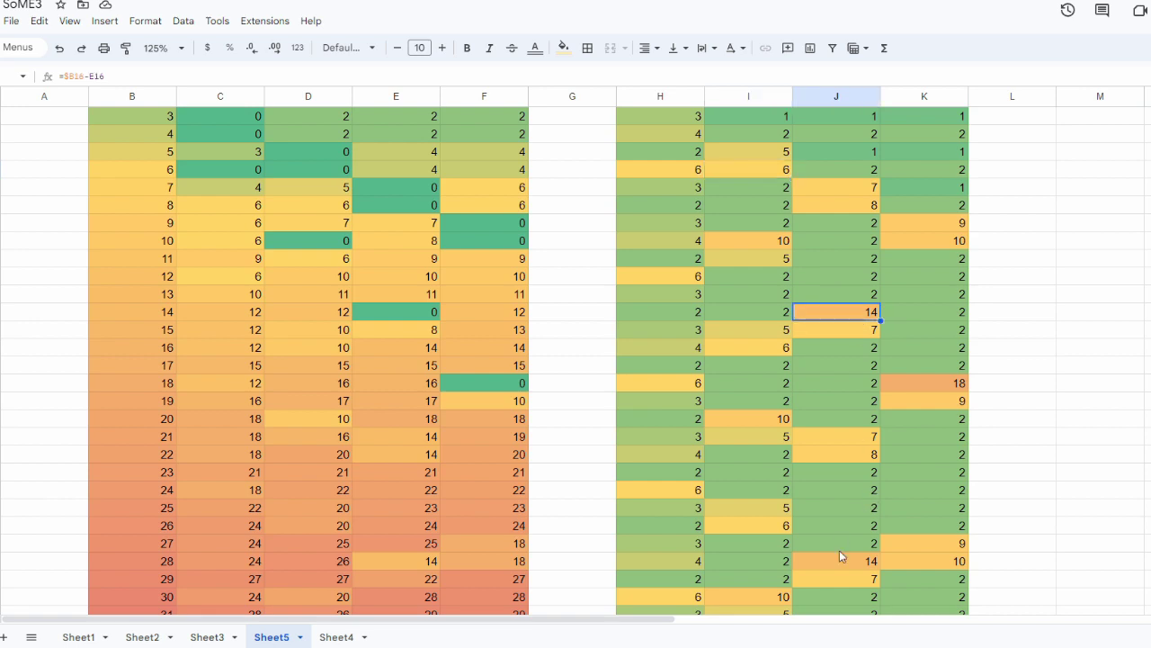
click(839, 554)
click(926, 379)
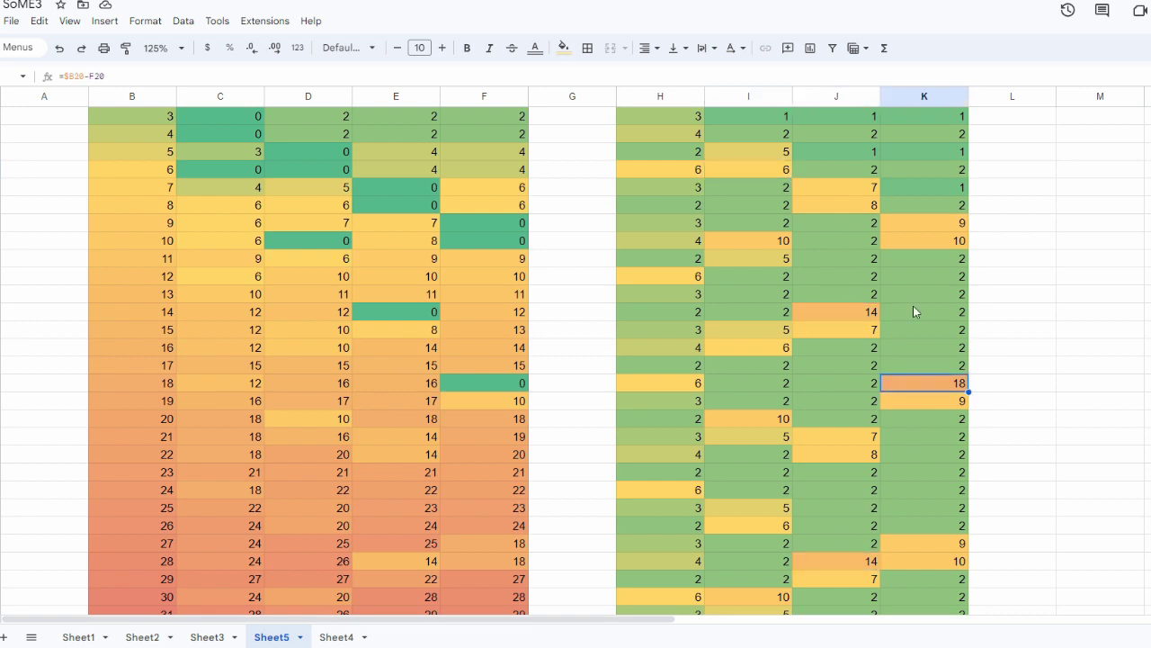
click(932, 543)
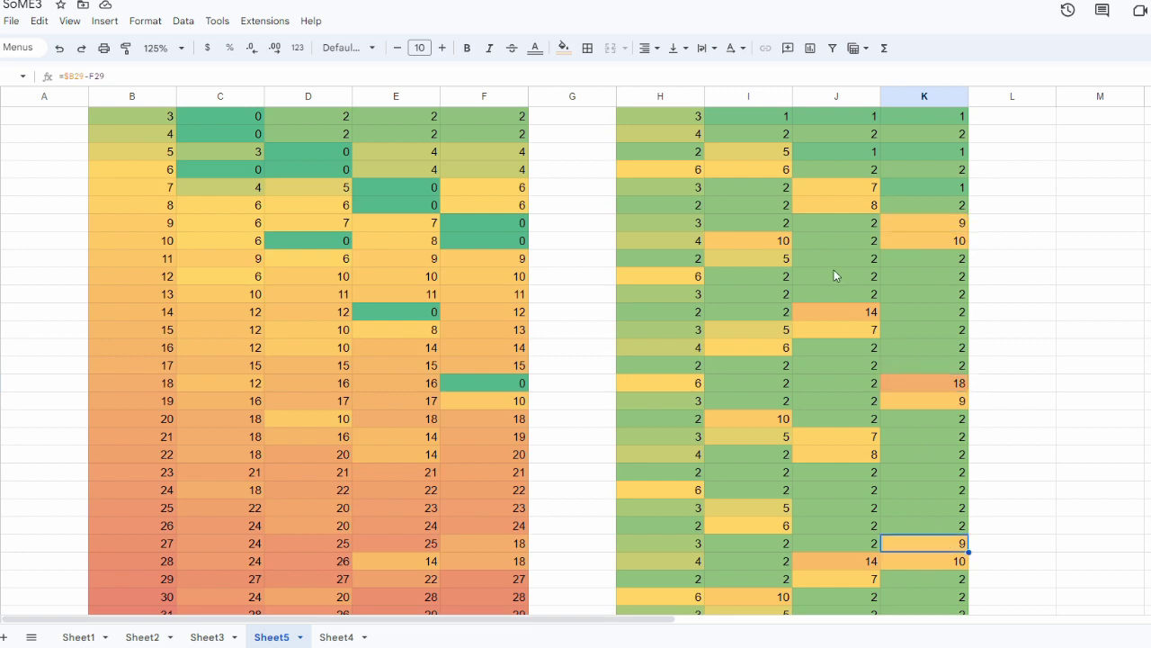
click(827, 189)
click(843, 438)
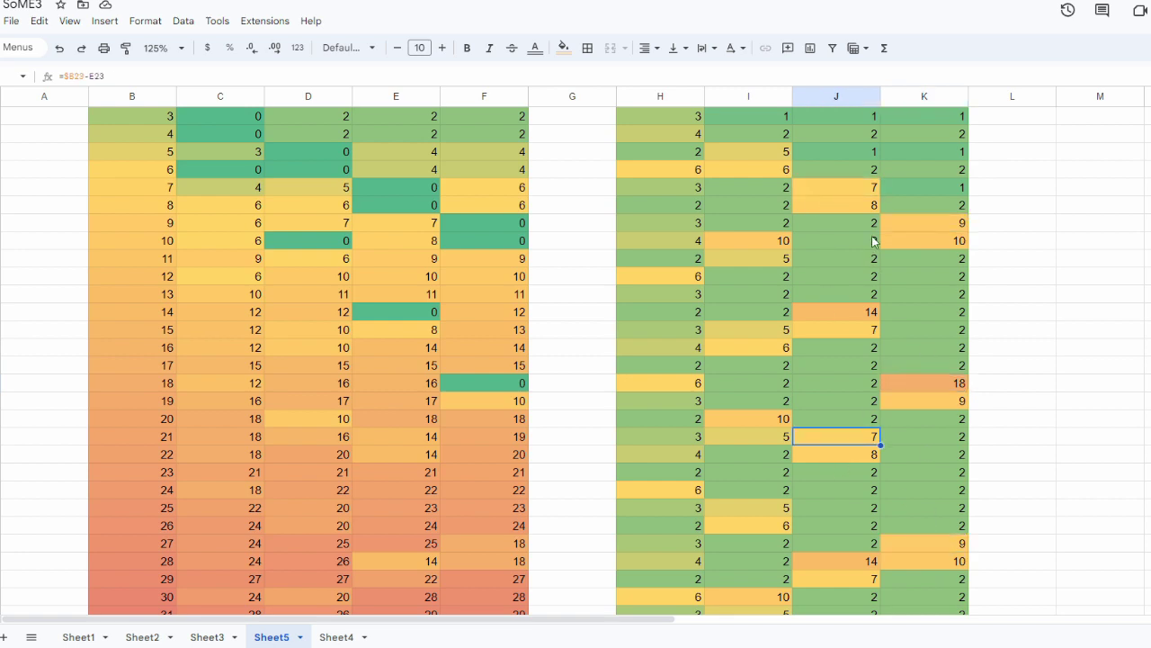
click(858, 205)
click(850, 456)
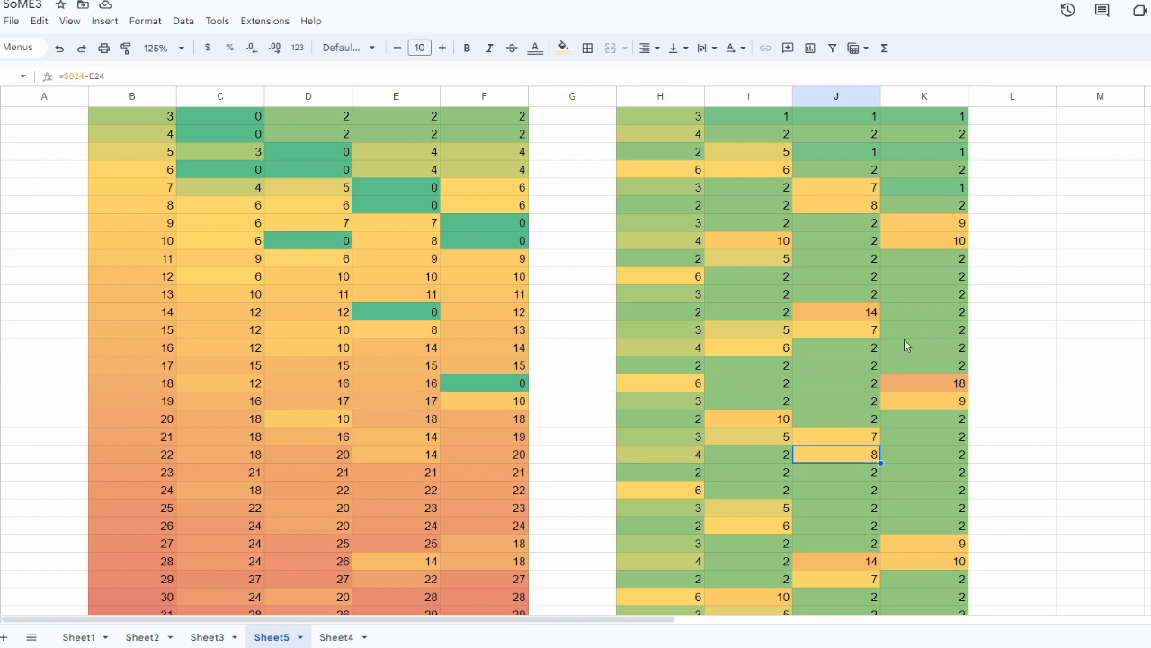
click(947, 248)
click(944, 561)
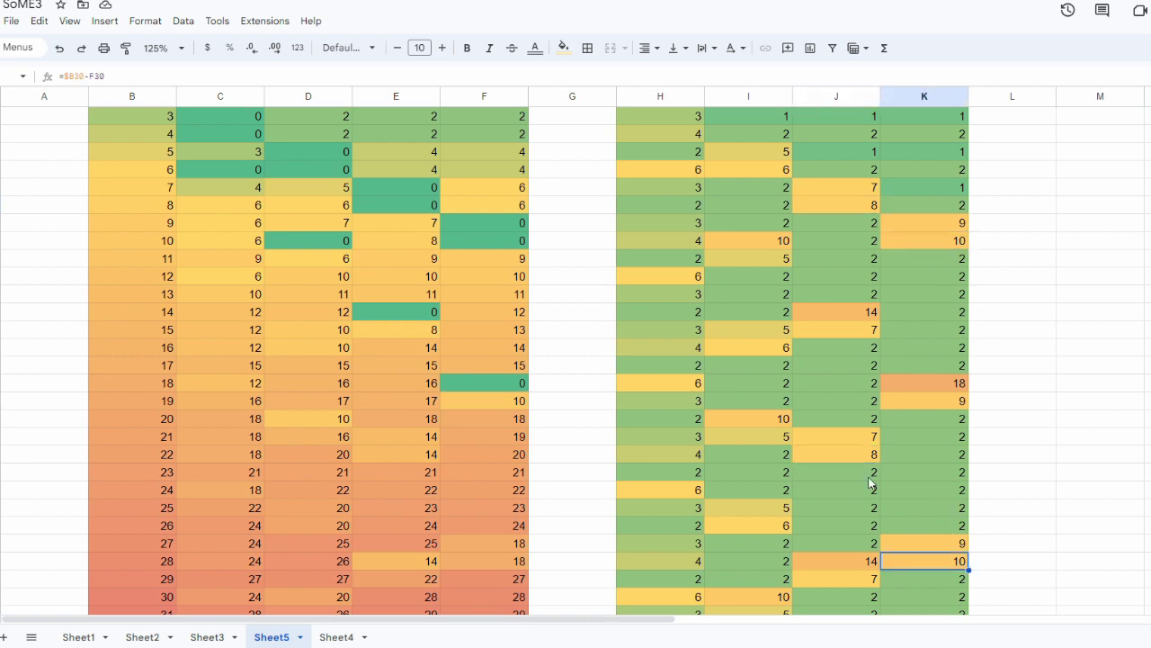
click(840, 207)
click(838, 329)
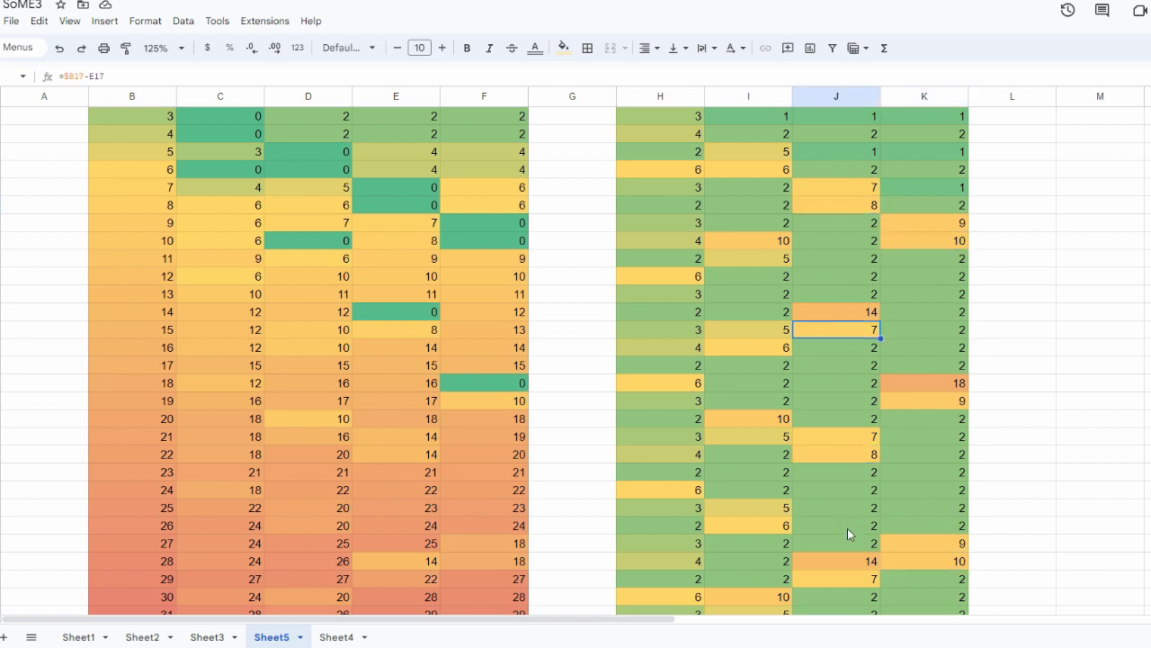
click(944, 564)
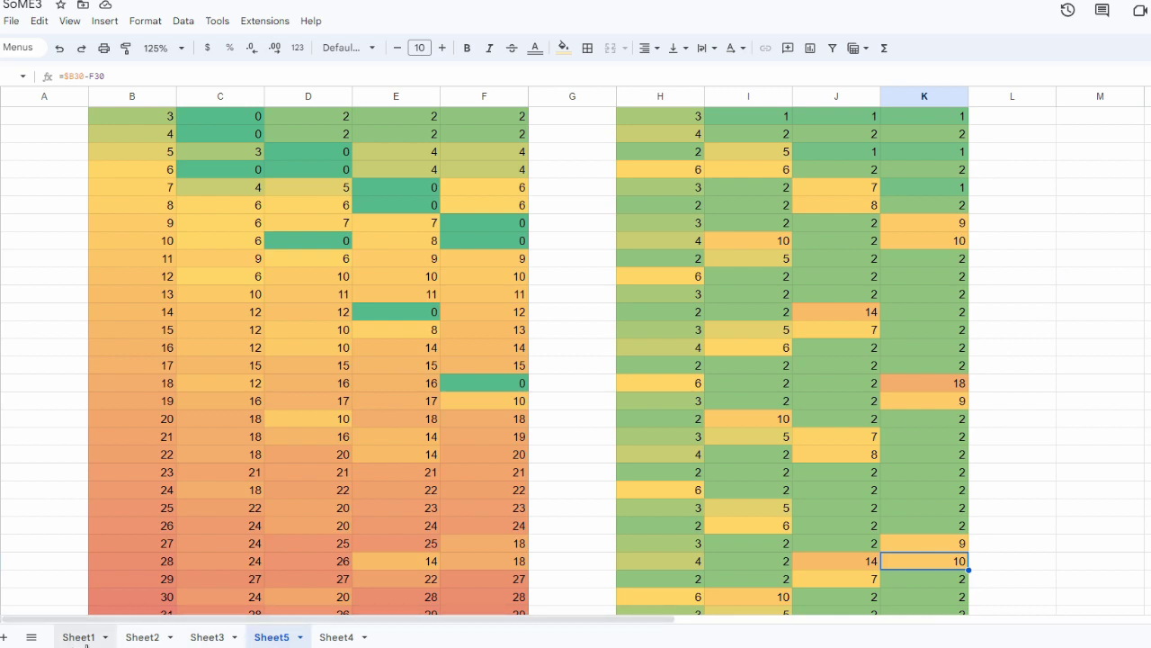
click(79, 636)
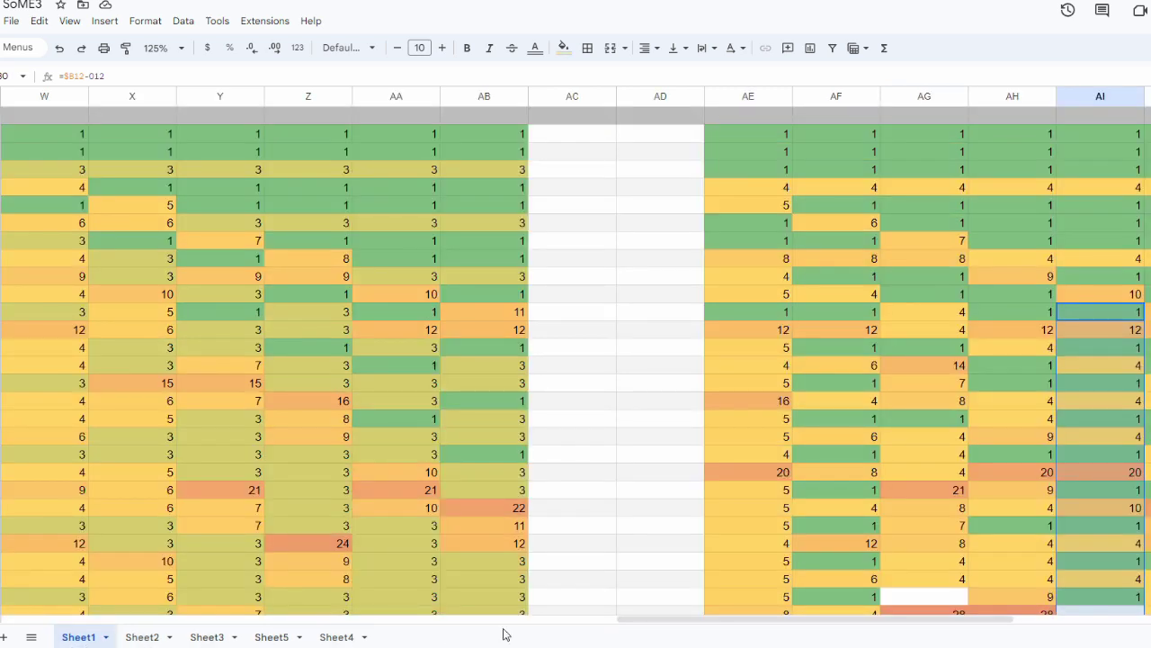
drag(699, 620, 63, 600)
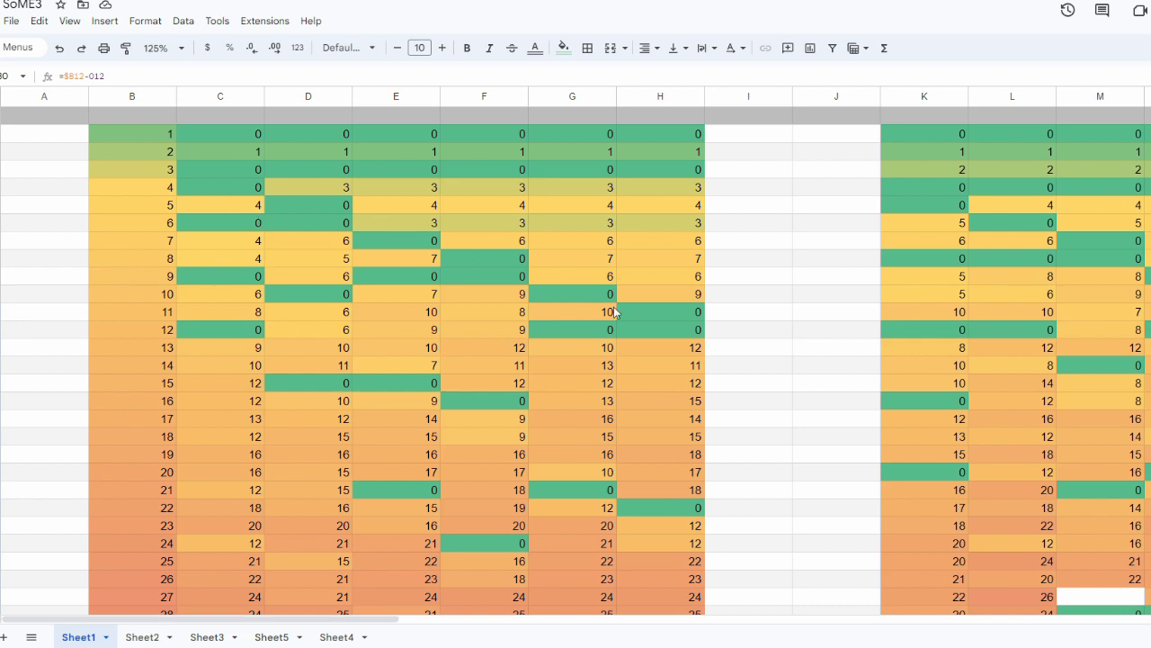
drag(347, 621, 552, 620)
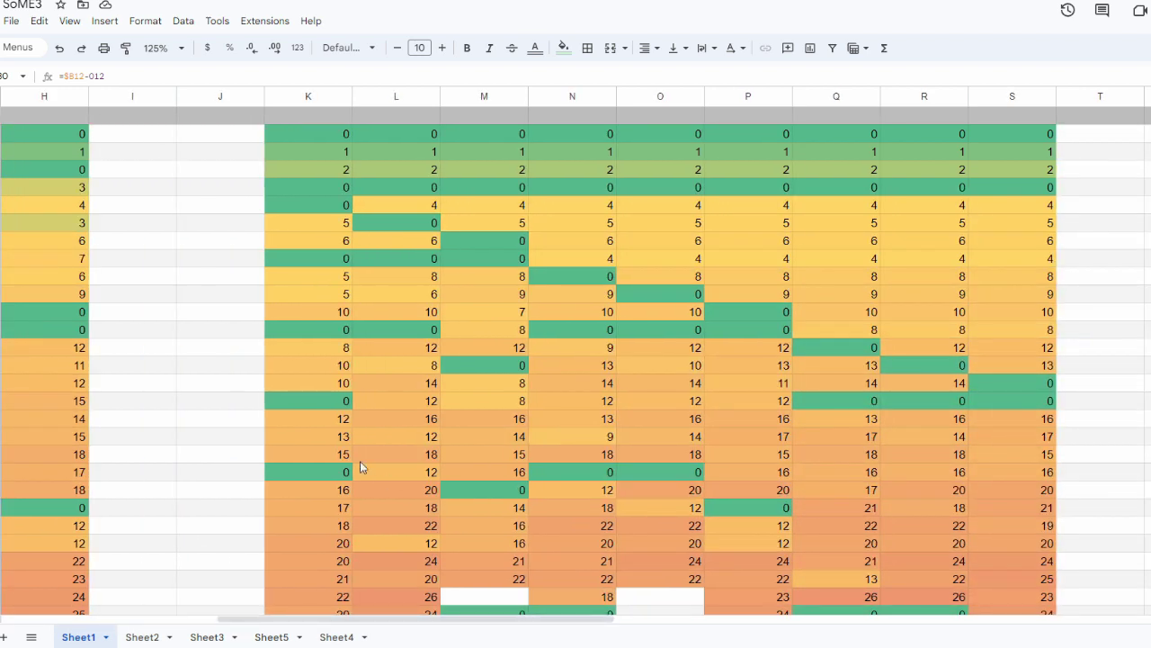
drag(396, 365, 401, 520)
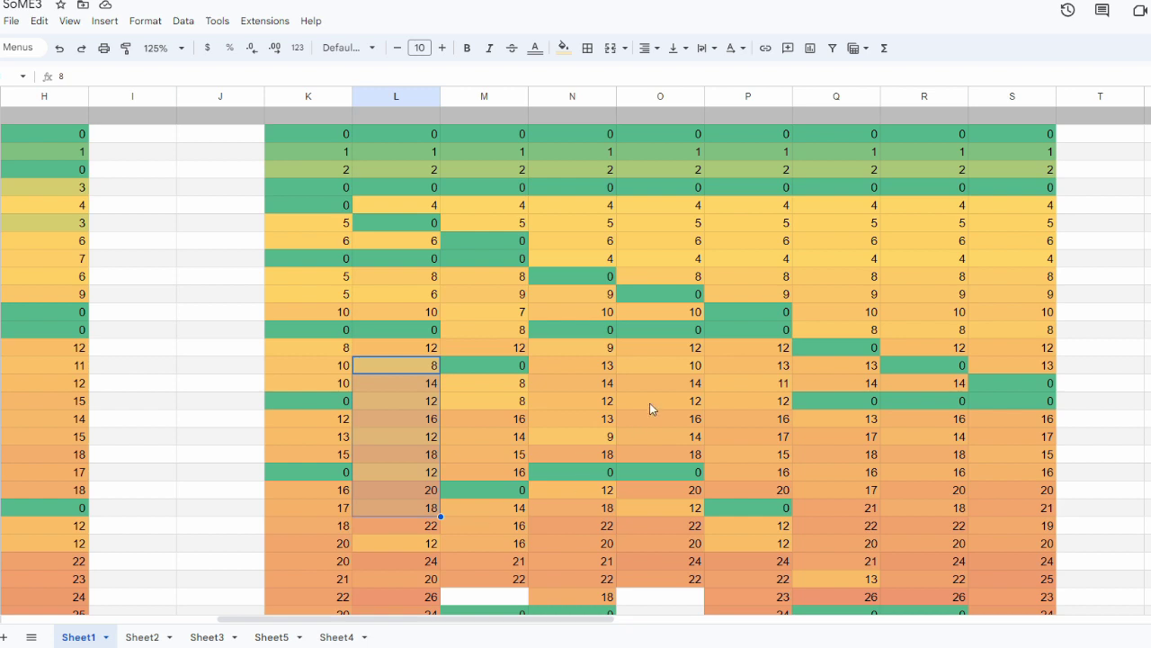
drag(649, 403, 644, 548)
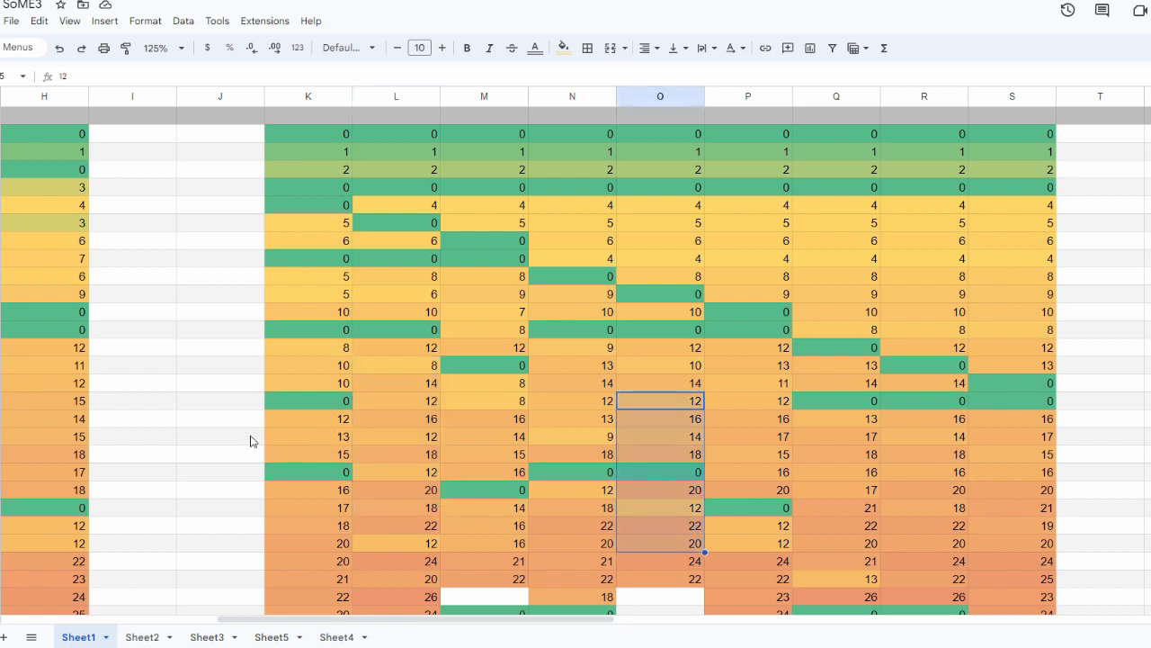
drag(470, 620, 807, 621)
drag(835, 619, 884, 621)
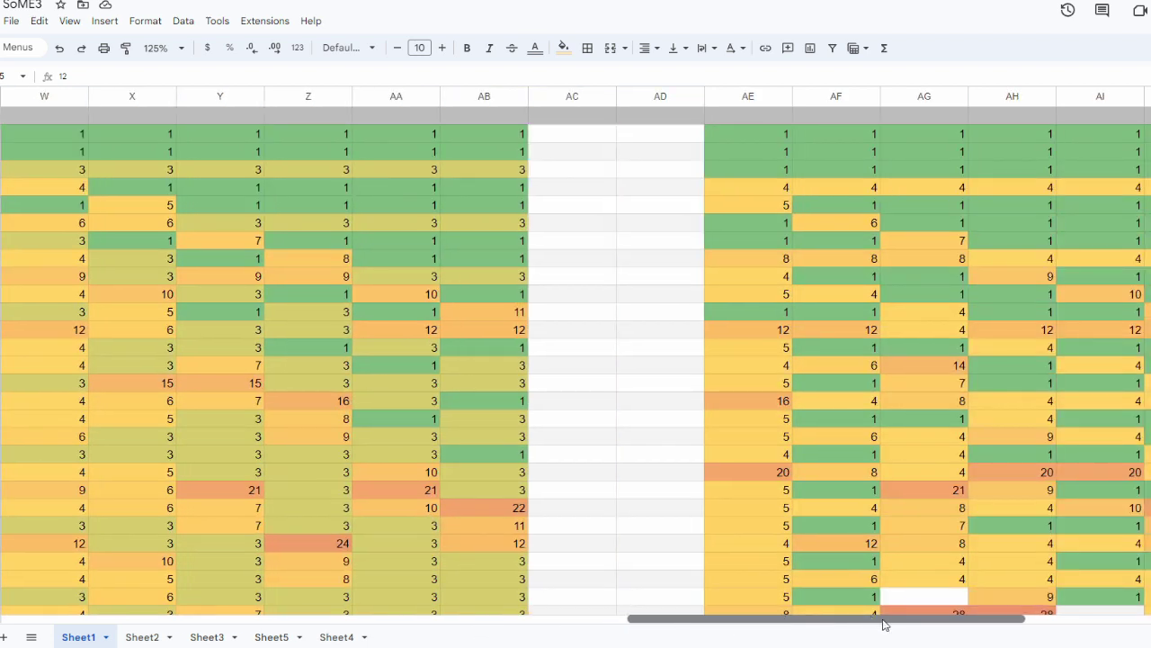
Select values across columns W–Z, including the 15, 7 and the run from 16 down.
click(60, 403)
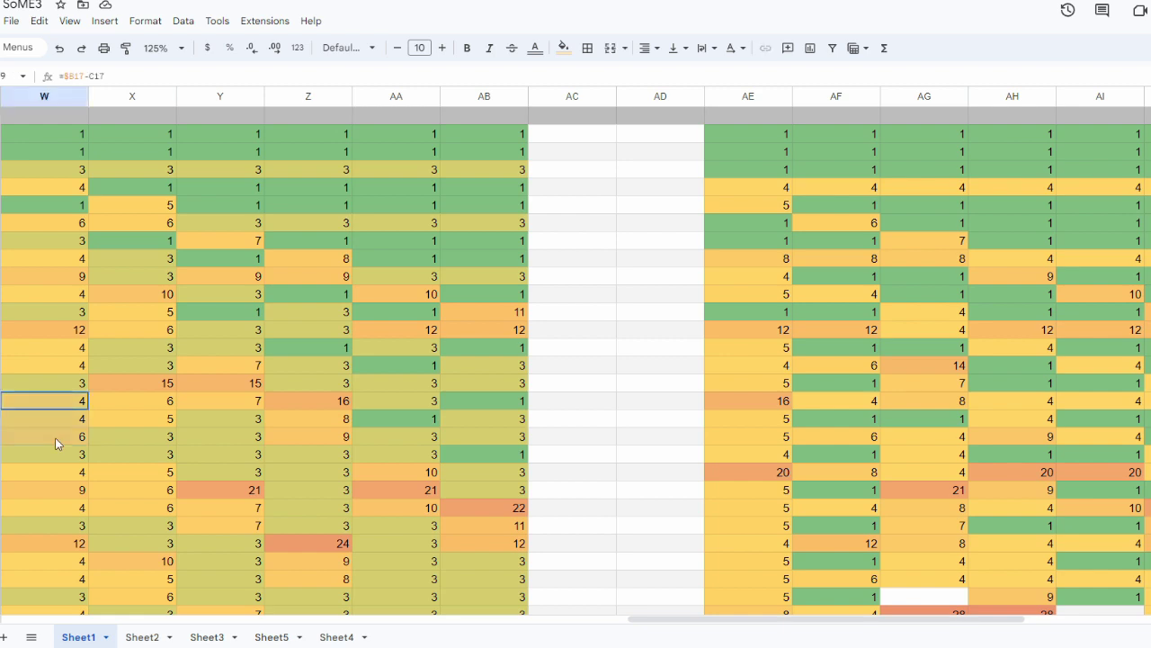
click(141, 386)
click(229, 369)
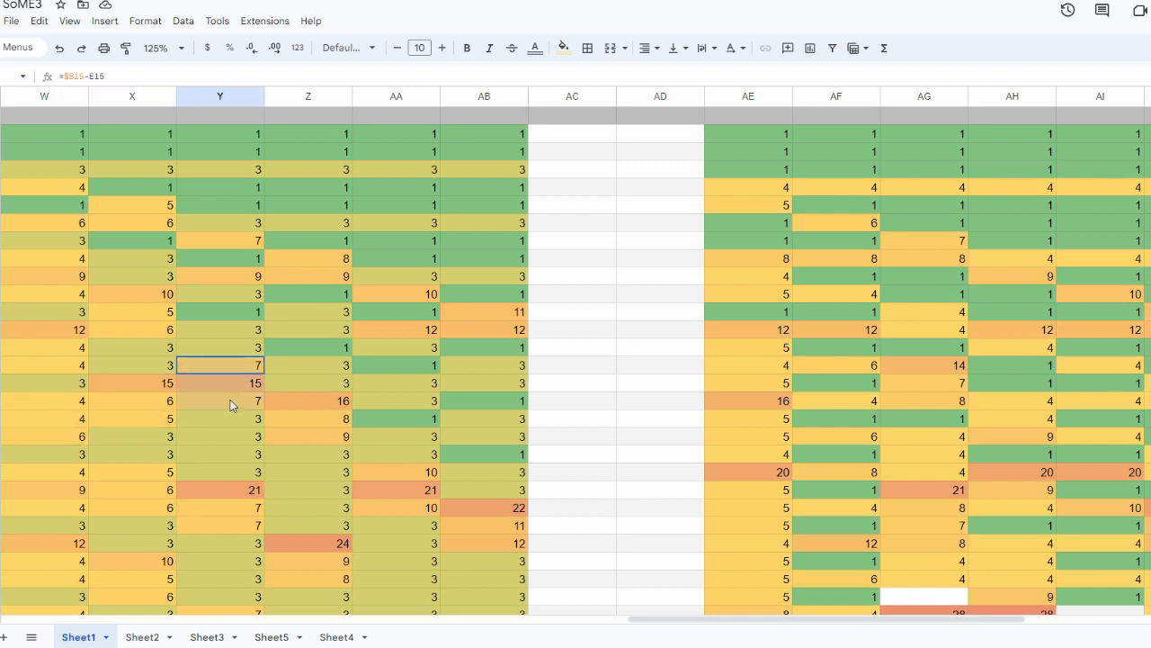
click(300, 396)
drag(296, 435, 300, 437)
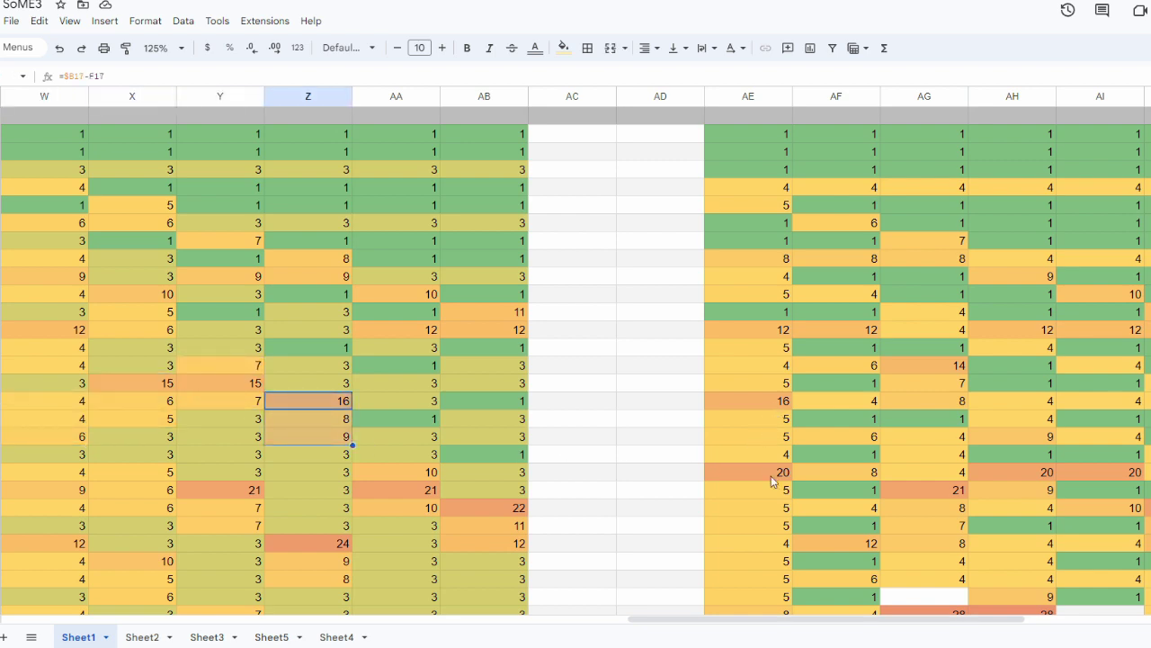
Select the value runs in columns AE through AI, then move to Sheet2.
drag(779, 471, 773, 528)
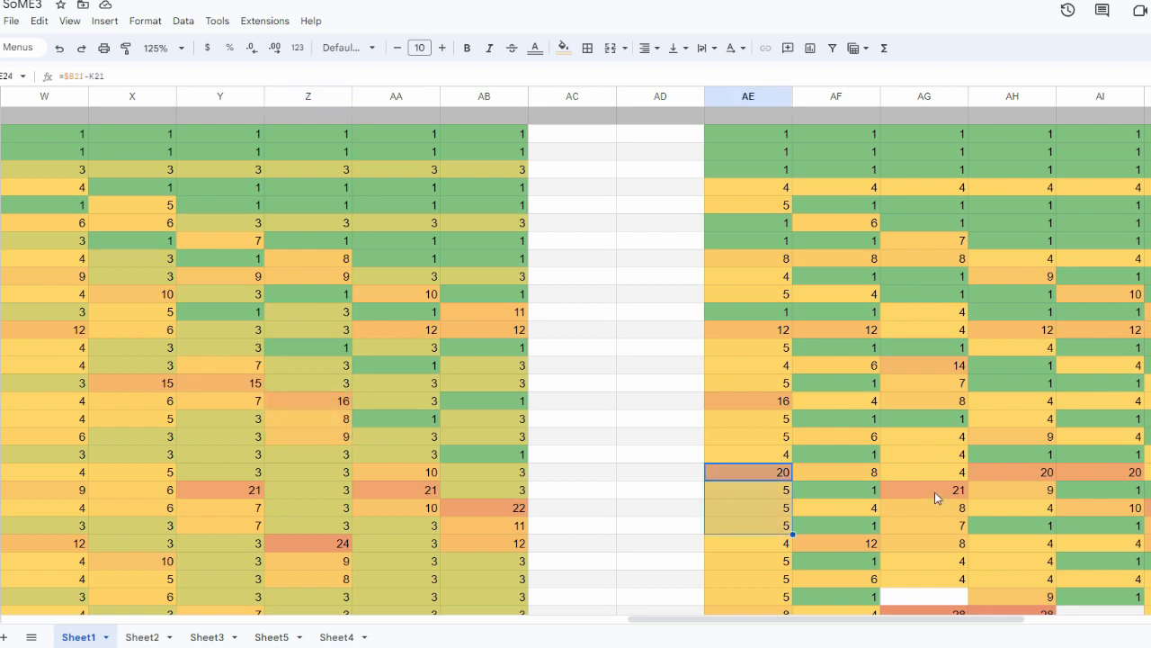
drag(935, 493, 945, 531)
drag(1014, 437, 1009, 489)
drag(830, 252, 841, 509)
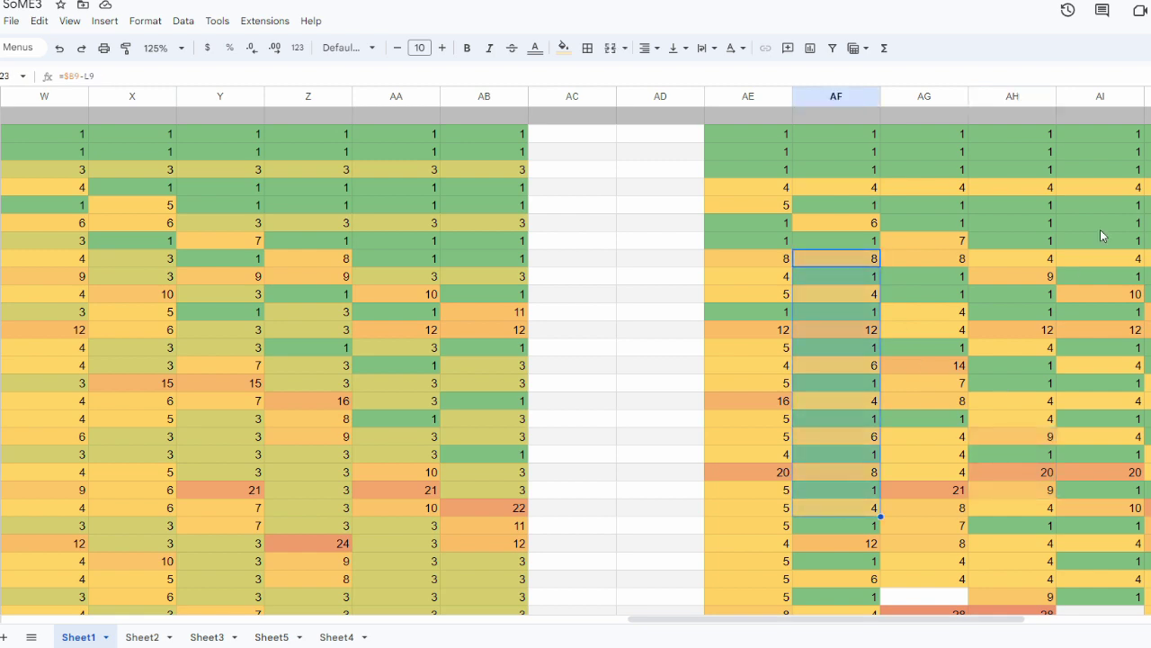
drag(1100, 207, 1121, 532)
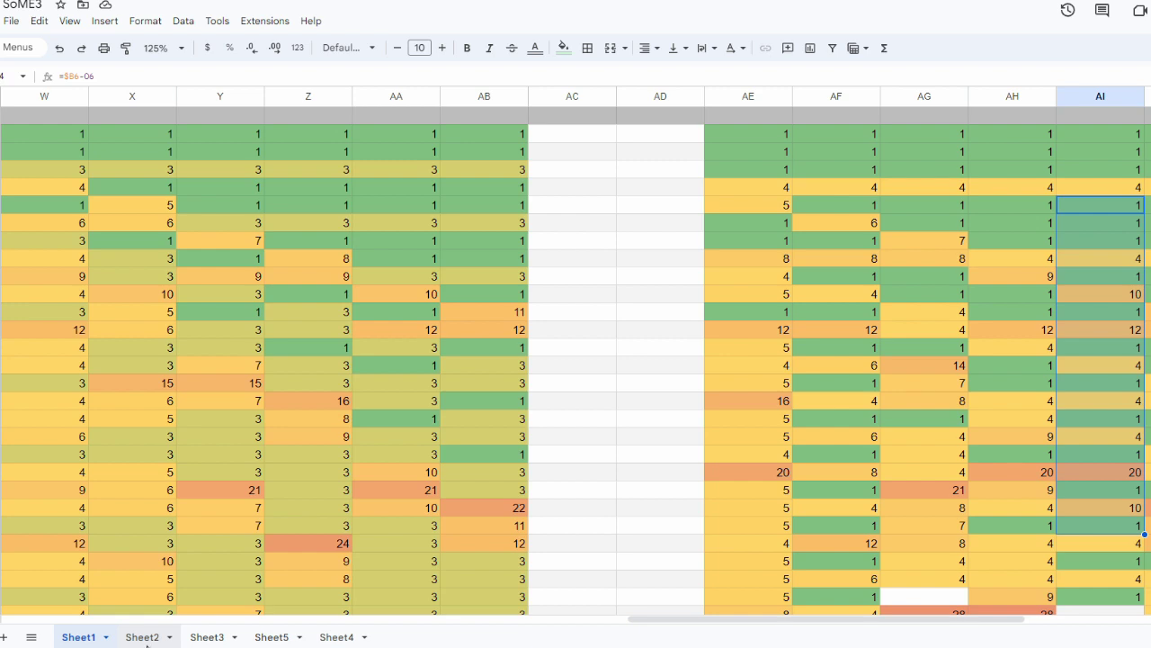
click(148, 637)
drag(568, 621, 444, 620)
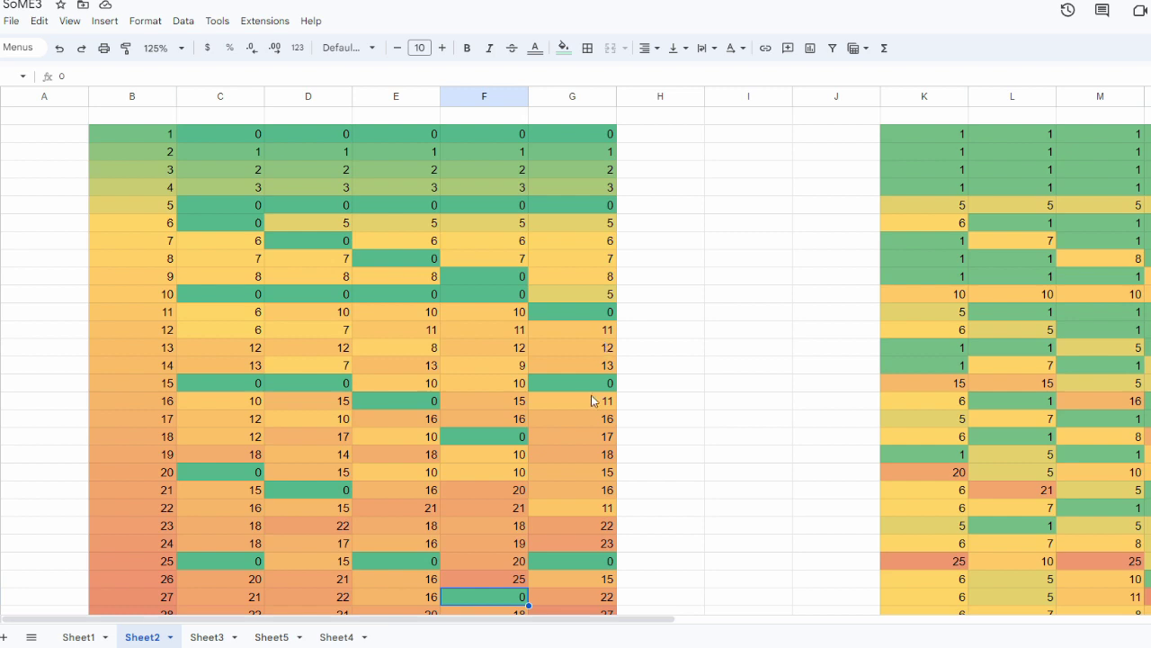
scroll(590, 402, down, 3)
scroll(590, 400, up, 2)
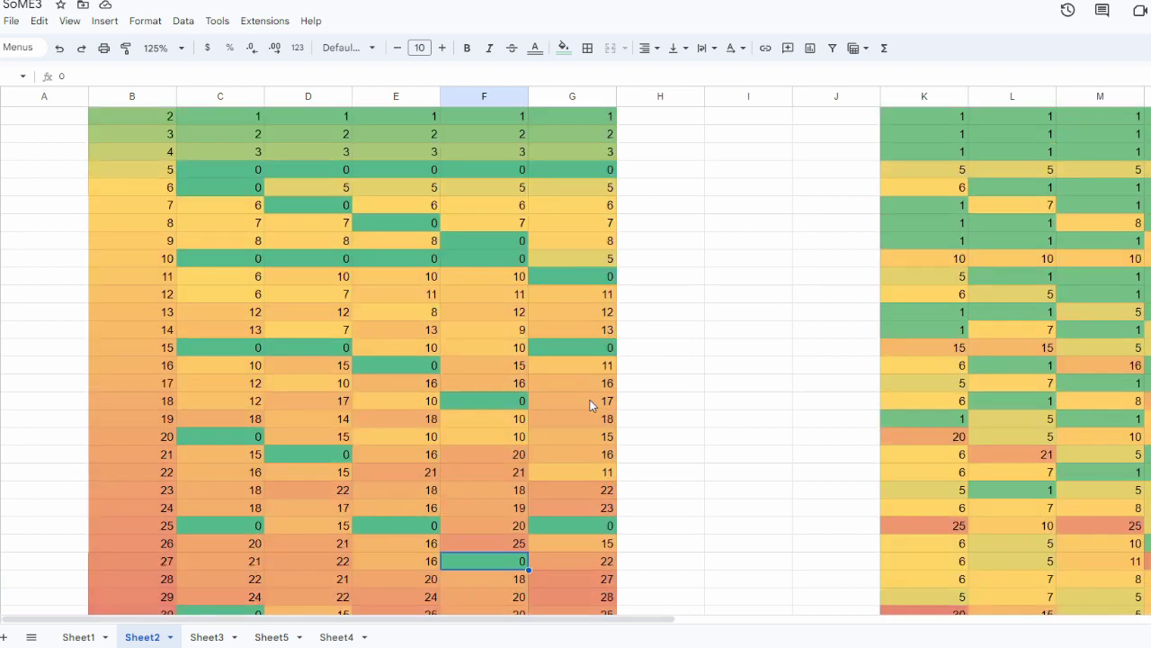
drag(641, 617, 794, 596)
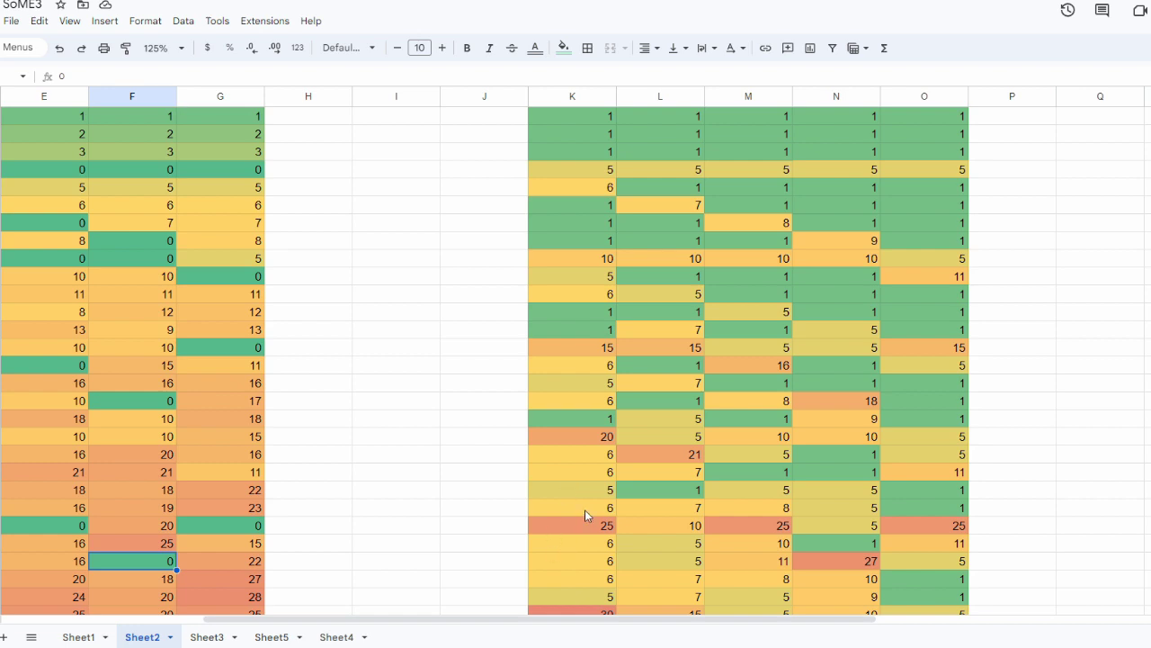
drag(585, 509, 573, 578)
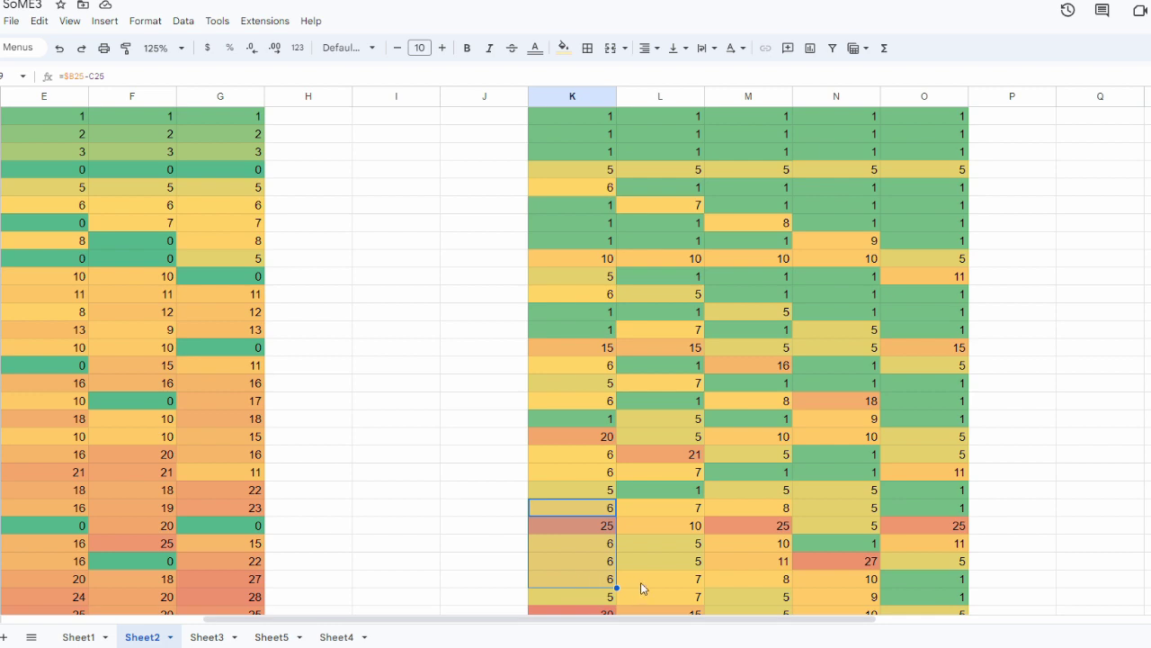
drag(751, 507, 749, 578)
scroll(851, 527, down, 1)
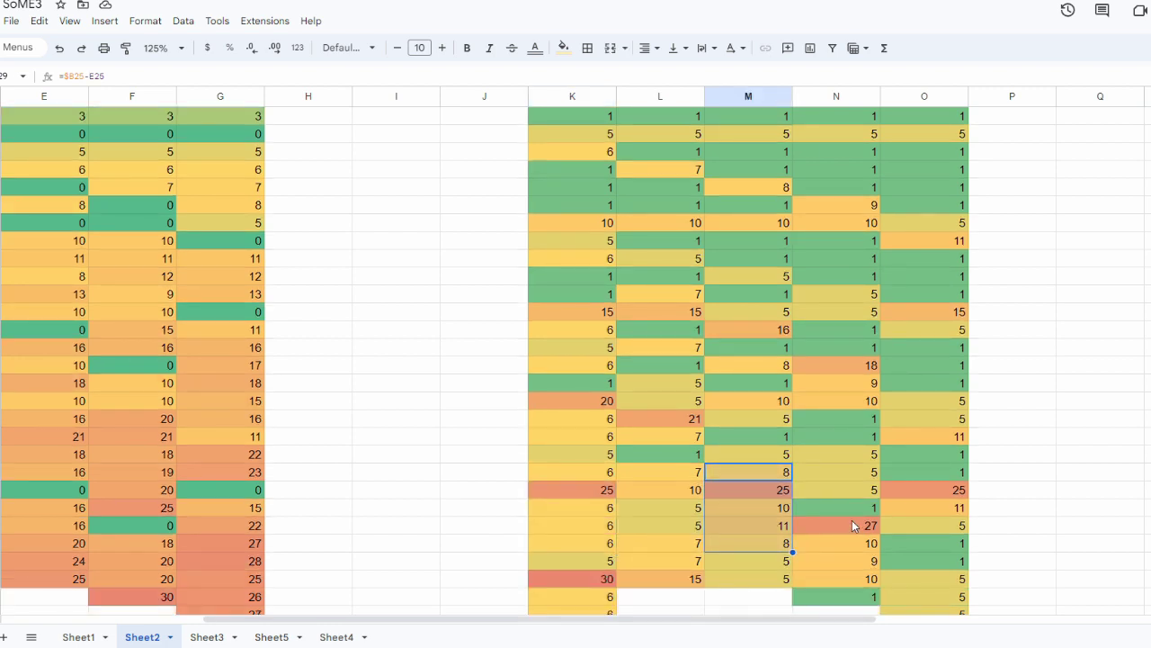
scroll(842, 520, up, 1)
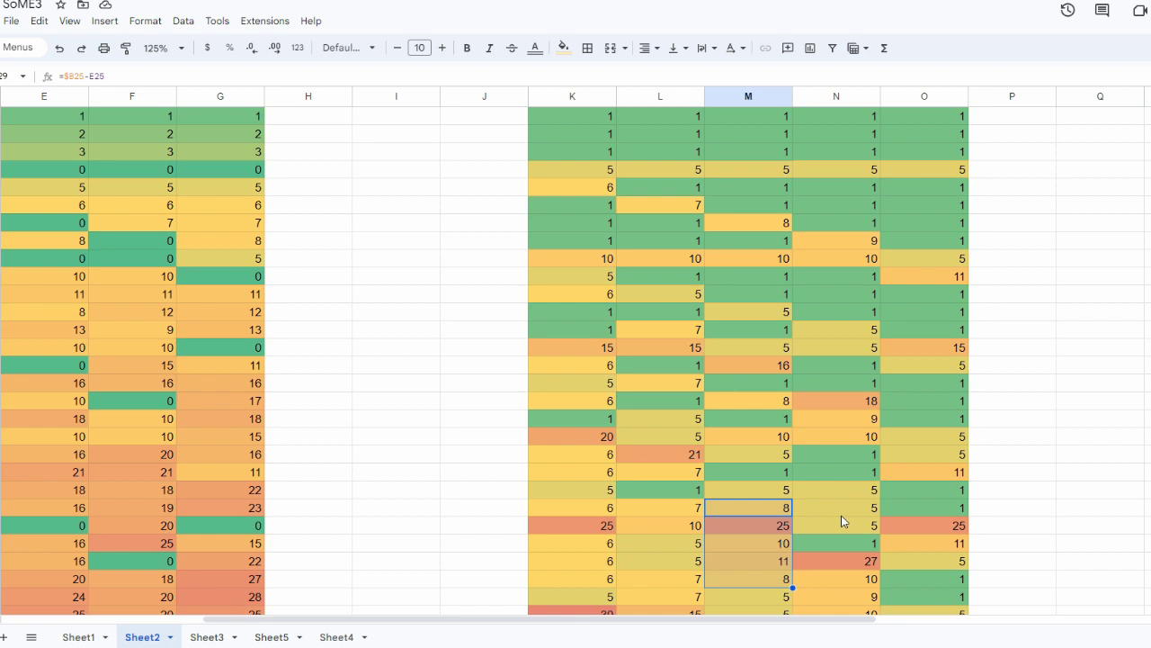
scroll(843, 521, down, 1)
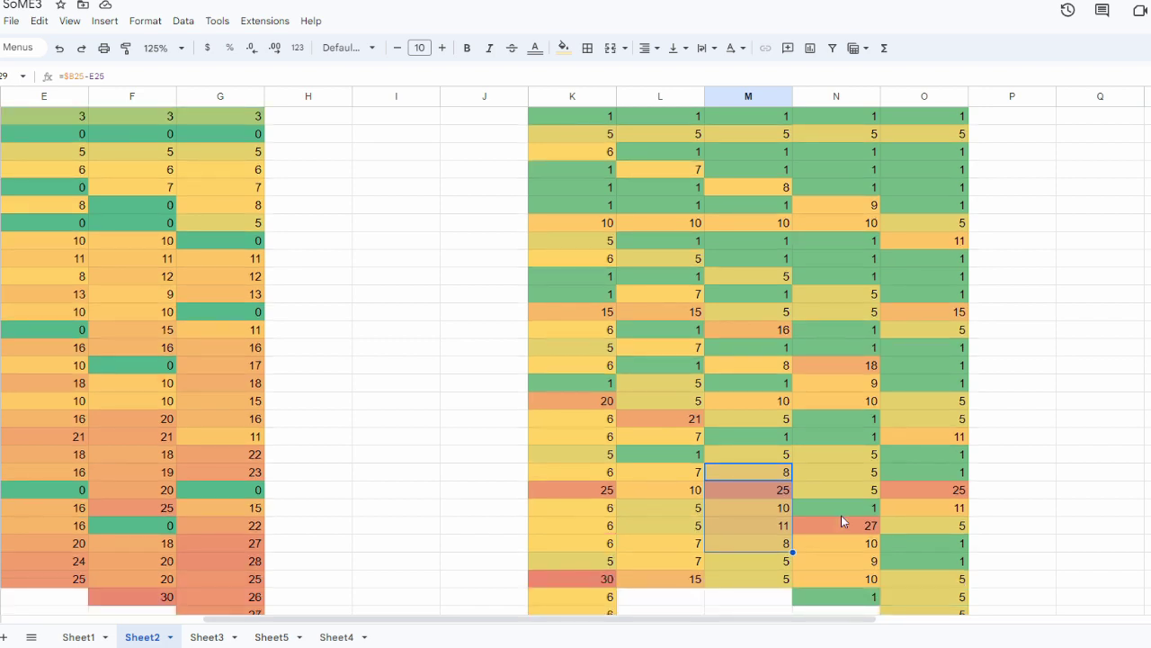
drag(680, 545, 726, 552)
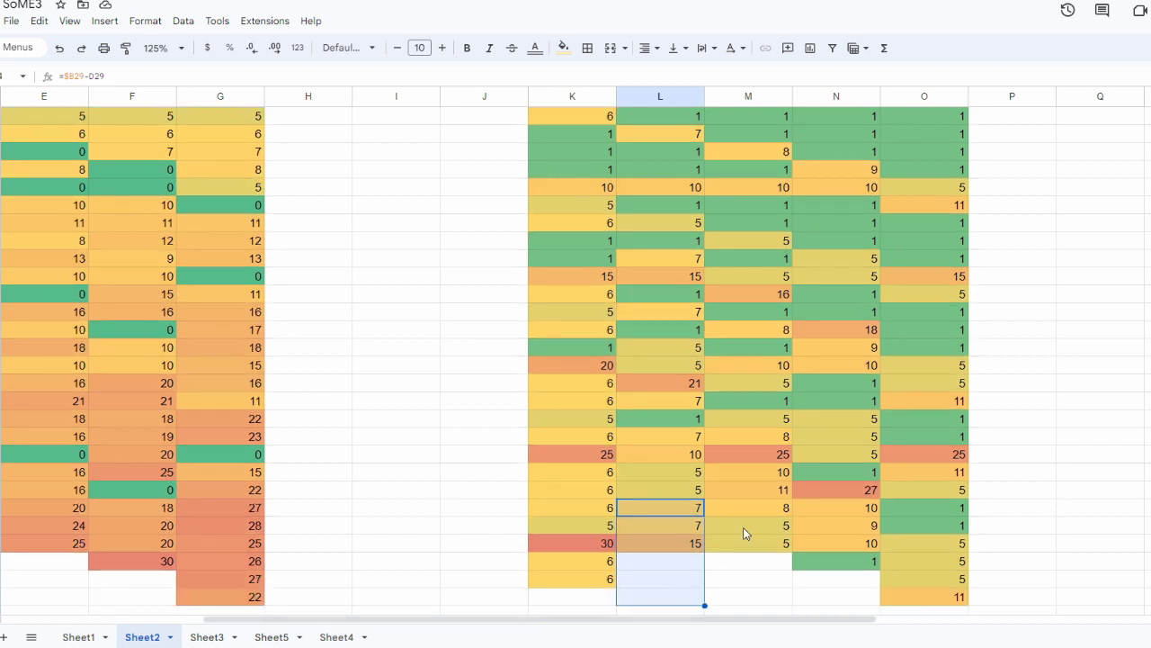
scroll(743, 533, up, 2)
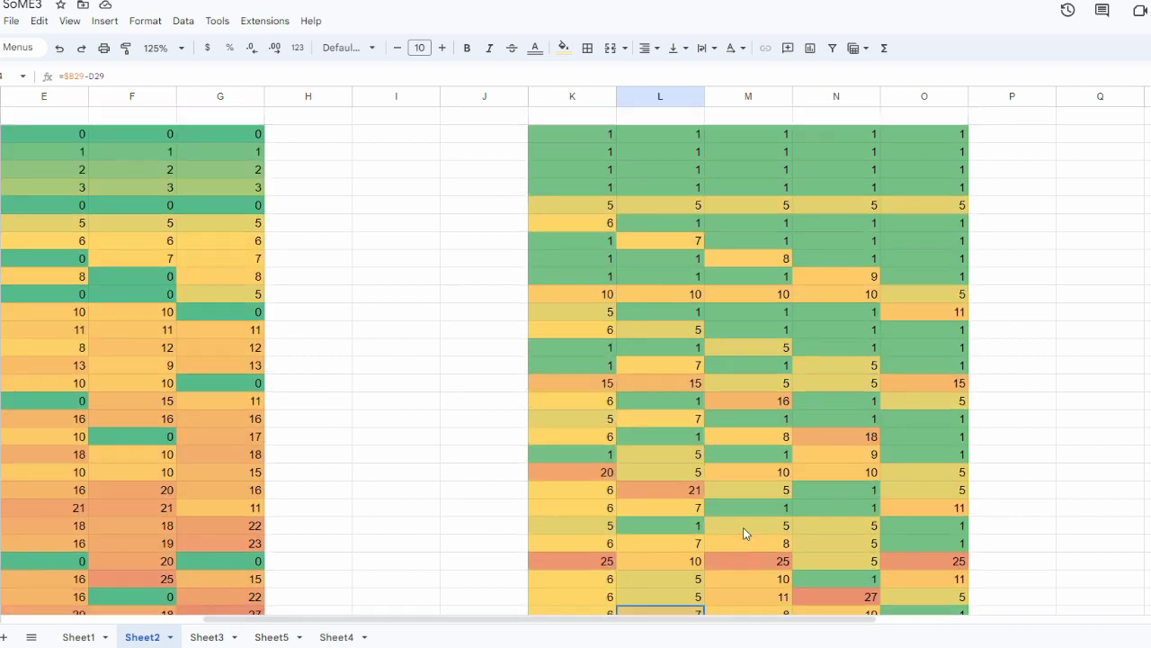
scroll(744, 533, down, 1)
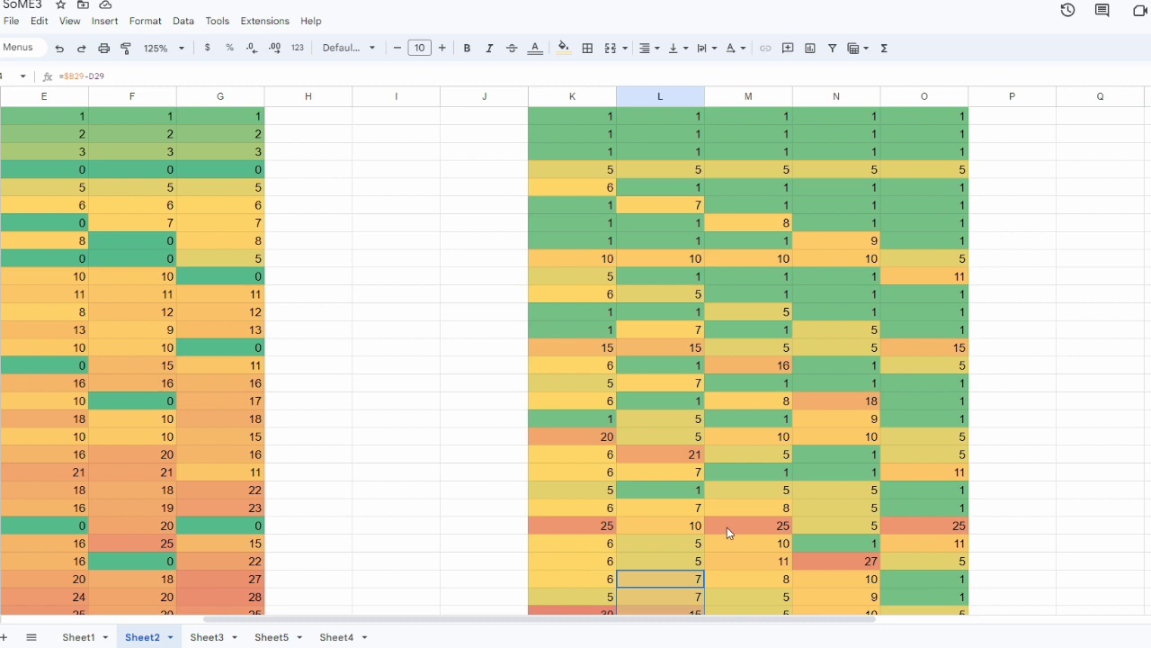
Switch to Sheet3 and look over its C–J and N–U tables, ending back at the top-left.
click(209, 637)
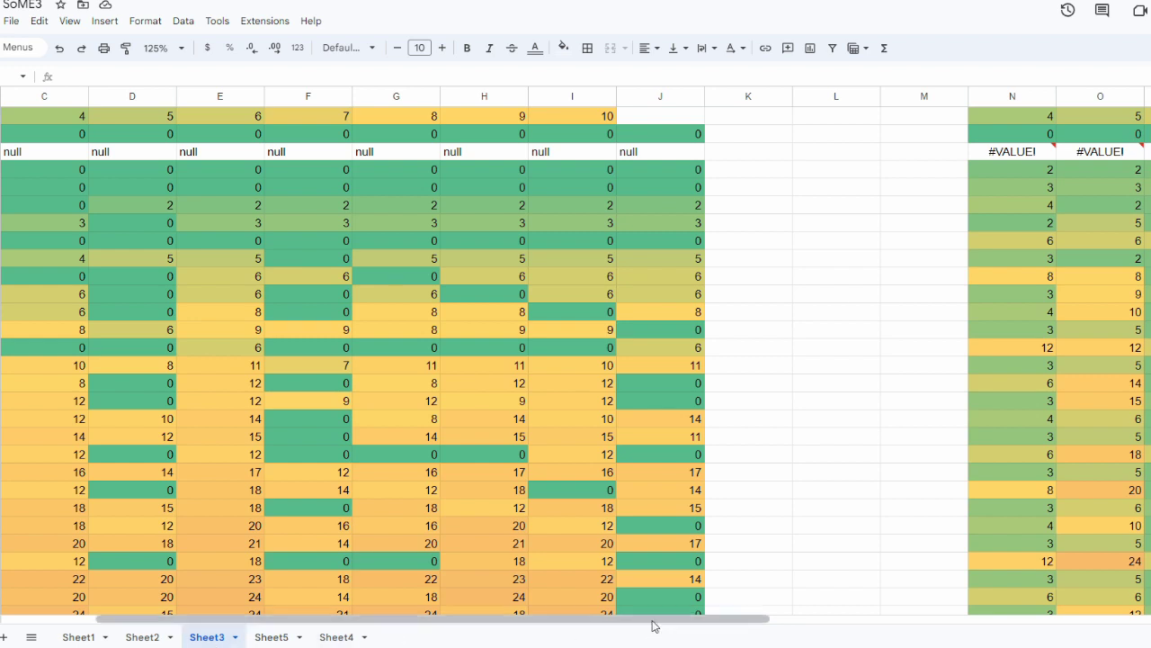
drag(654, 625, 599, 627)
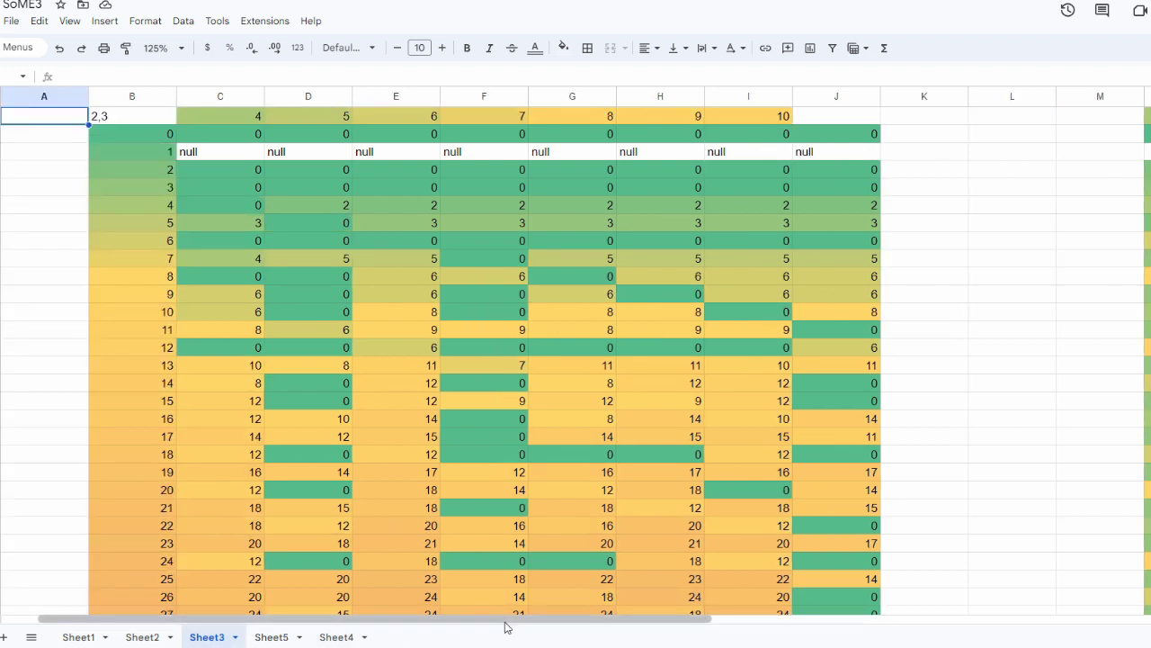
drag(507, 627, 880, 645)
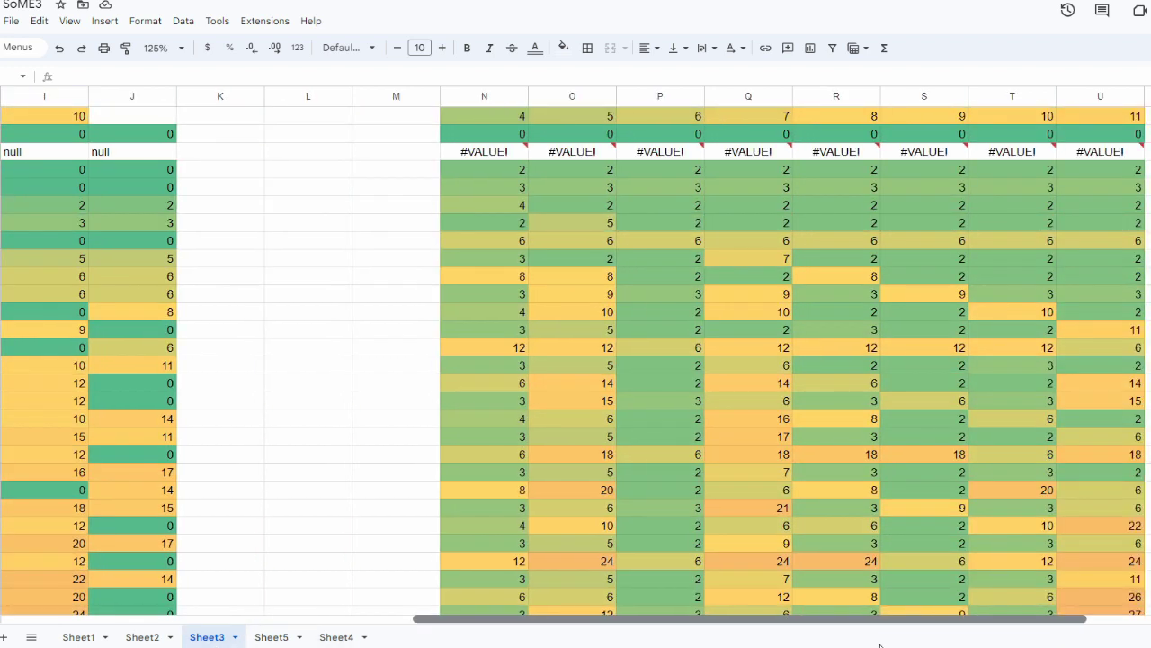
scroll(843, 596, down, 5)
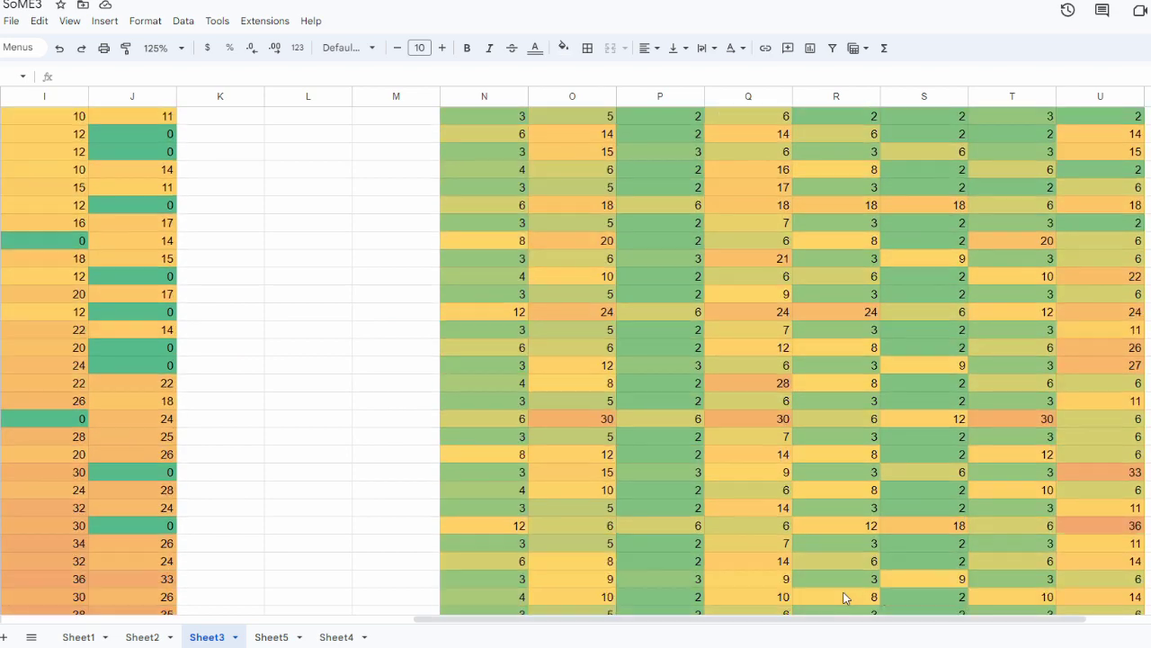
scroll(843, 597, up, 5)
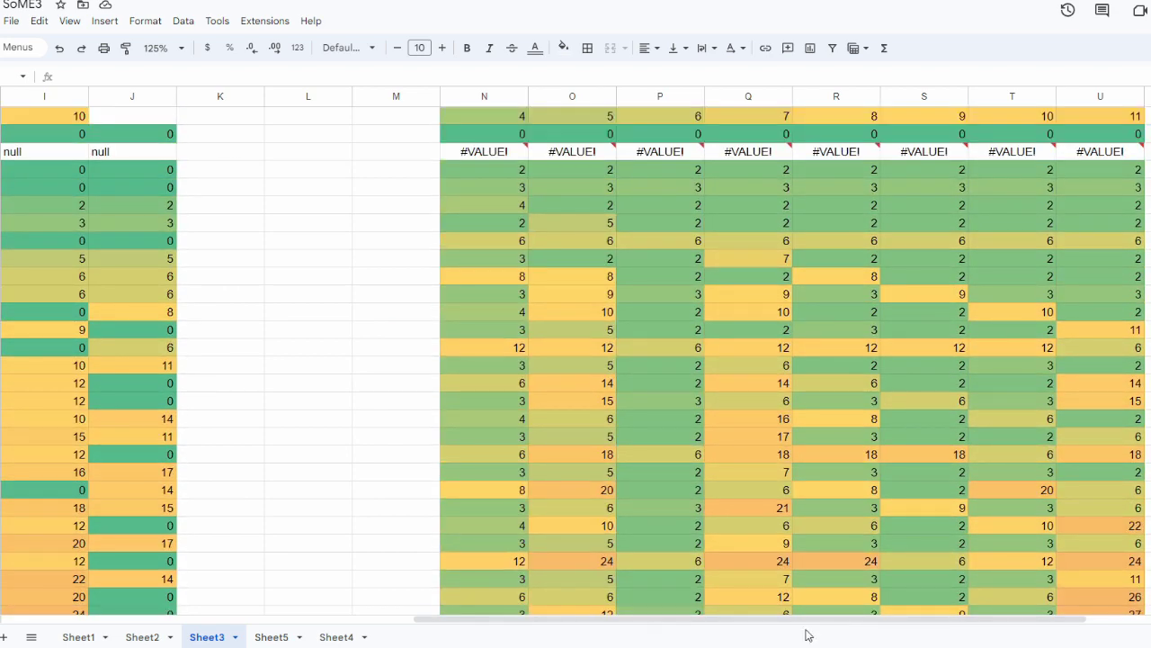
drag(817, 622, 398, 623)
scroll(542, 523, down, 5)
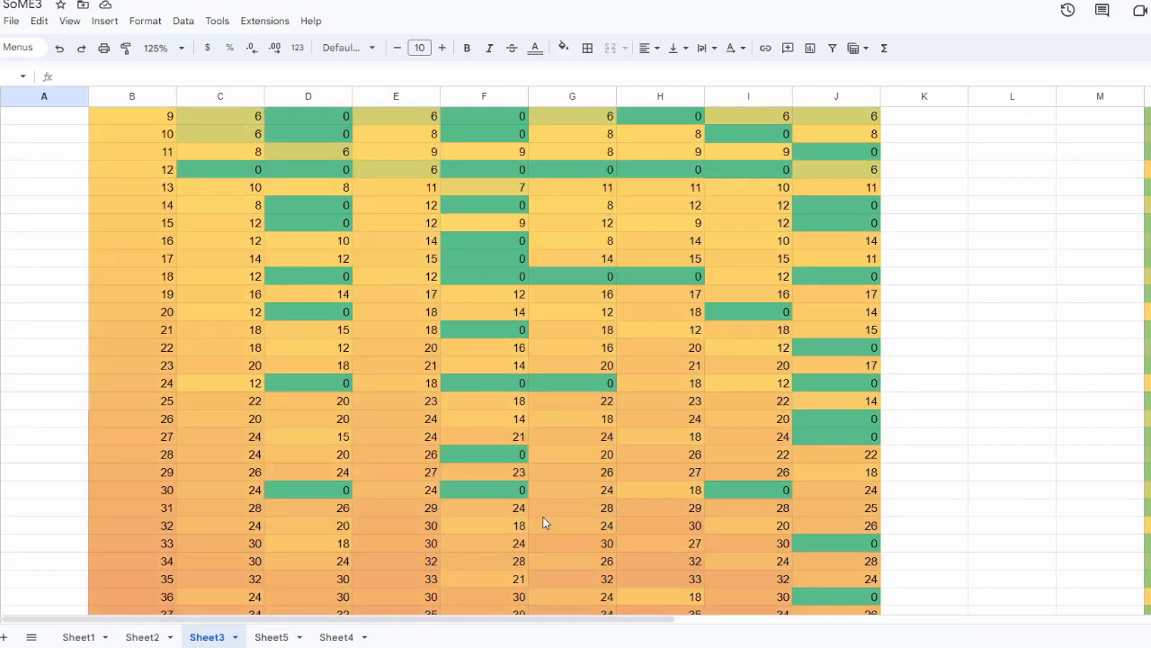
scroll(542, 523, up, 5)
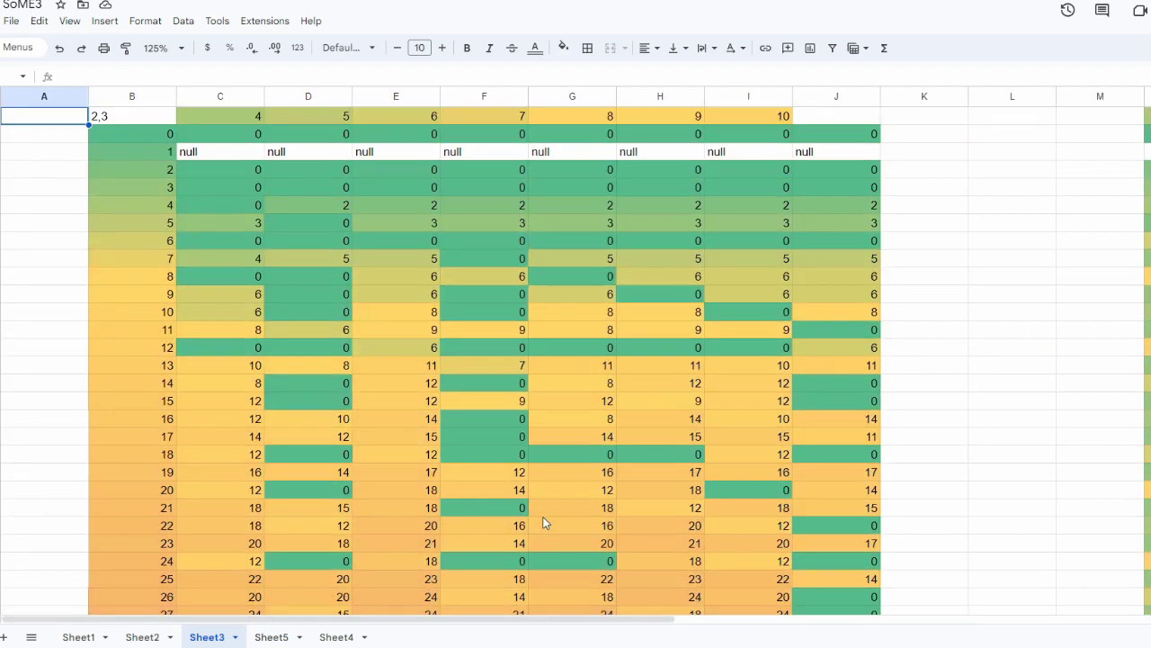